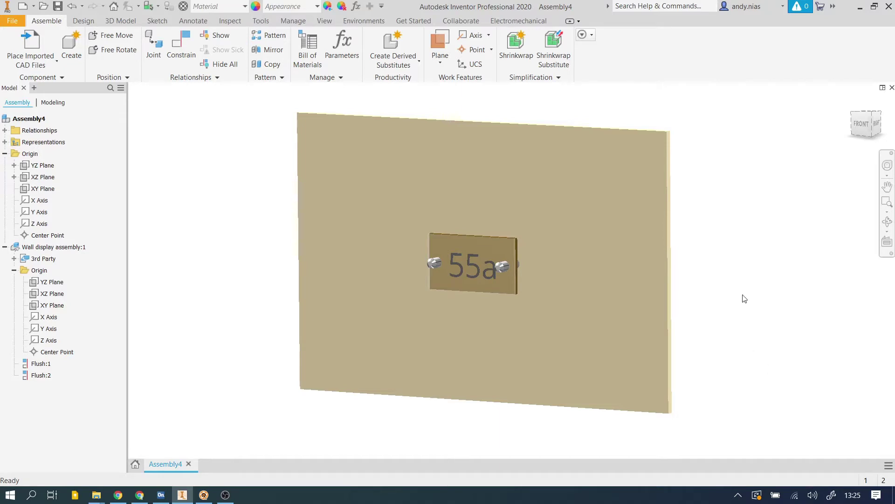
- Enter the Inventor Studio environment with the wall display assembly in an angled view
shift+middle_drag(630, 247, 542, 290)
scroll(653, 289, up, 5)
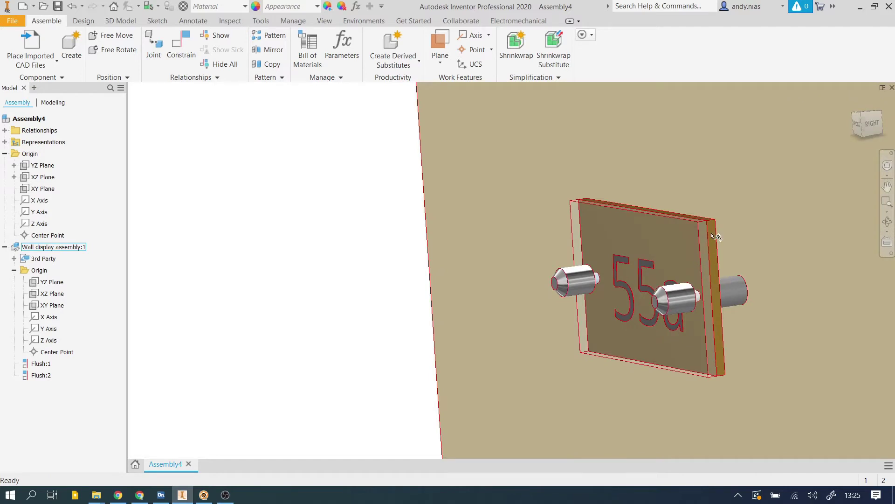
scroll(711, 235, down, 5)
middle_drag(711, 236, 631, 279)
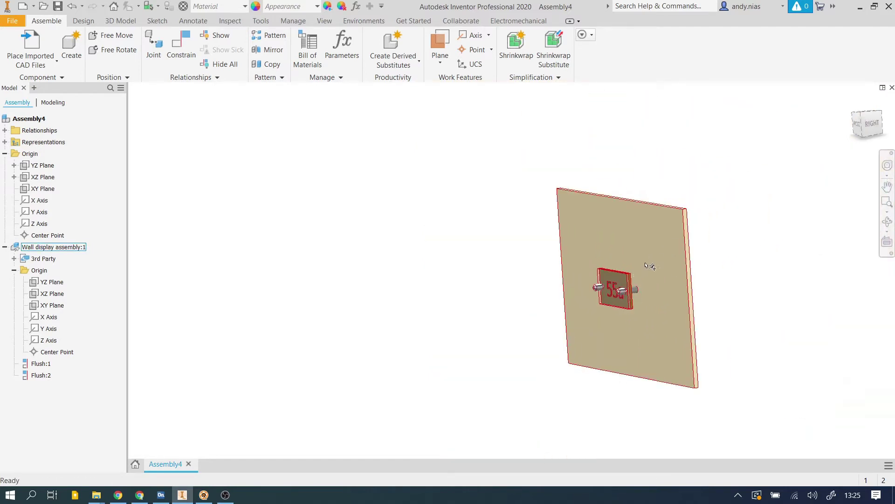
click(863, 116)
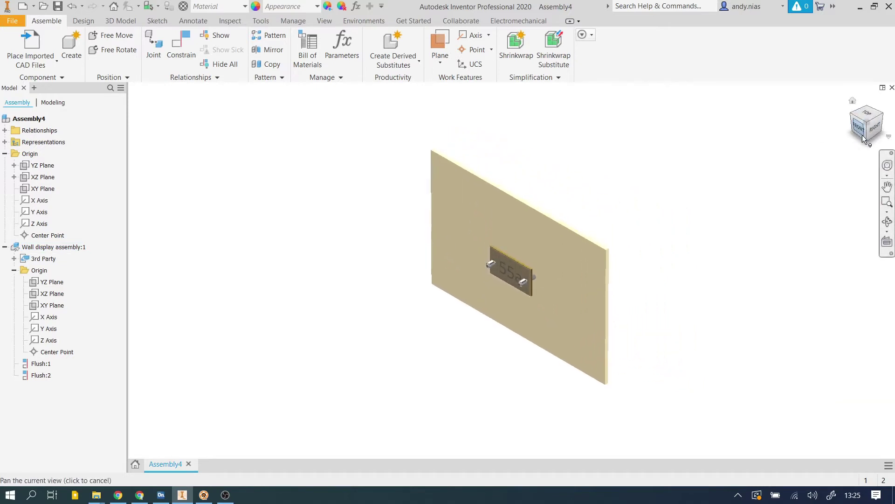
key(F4)
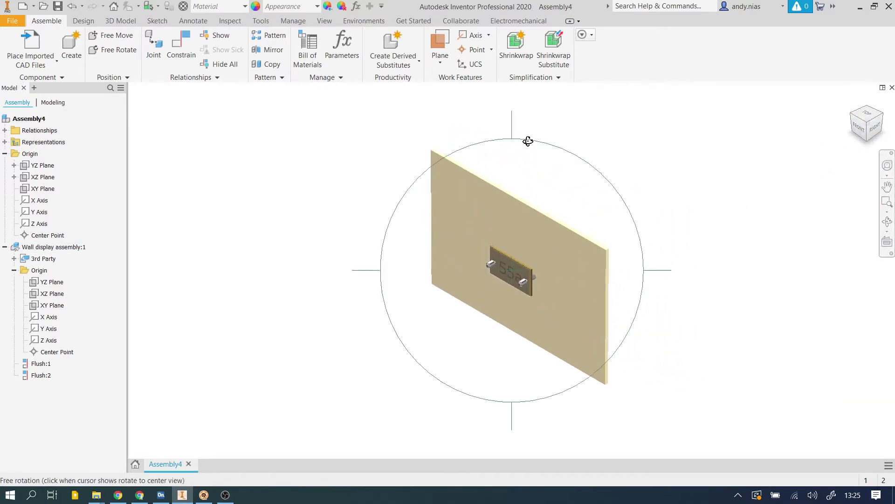
drag(517, 124, 522, 114)
key(Escape)
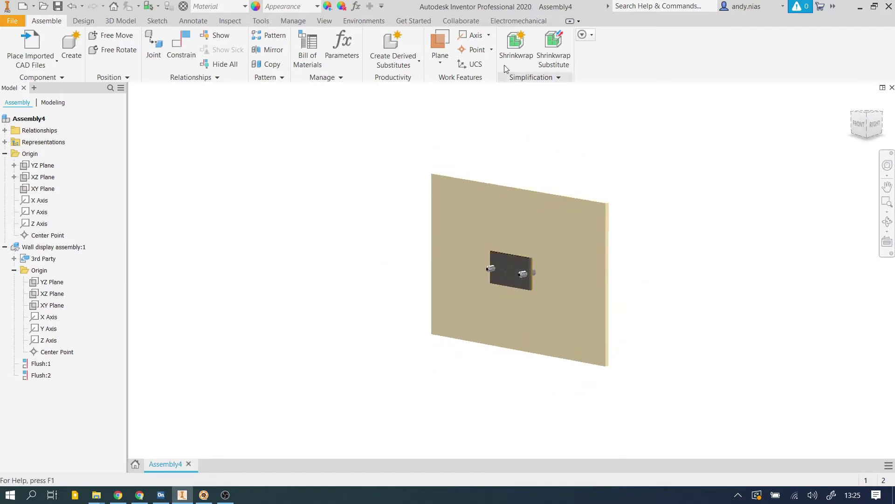
click(365, 20)
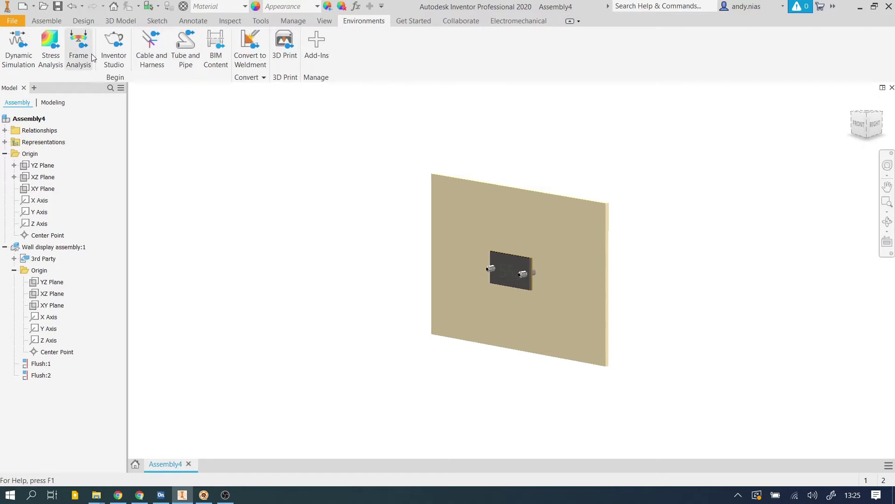
click(114, 47)
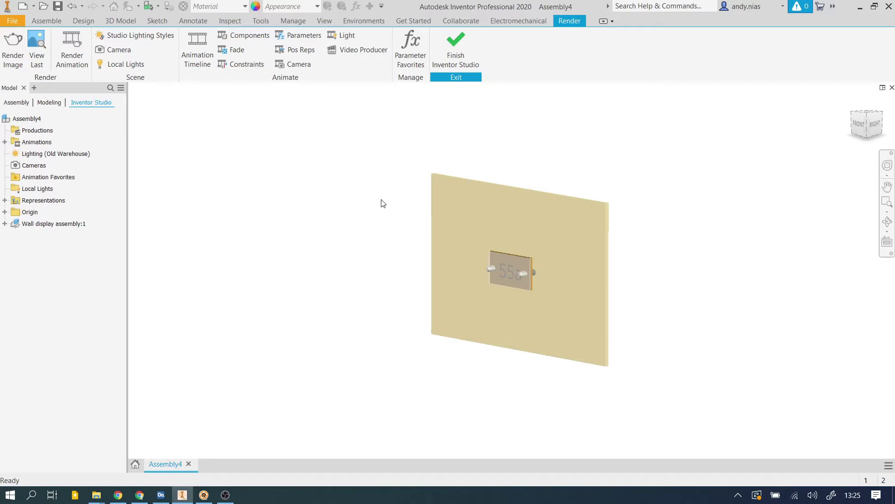
- Try the orthographic projection on the wall display assembly and switch back to perspective
click(323, 21)
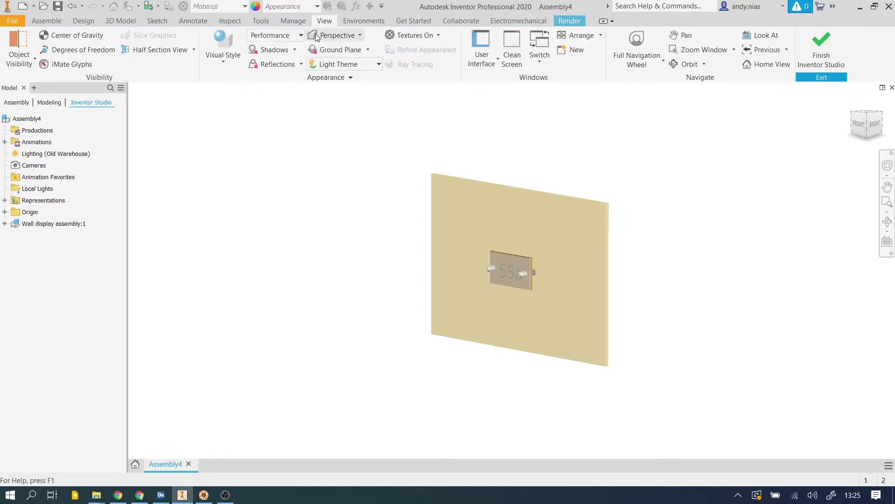
click(326, 37)
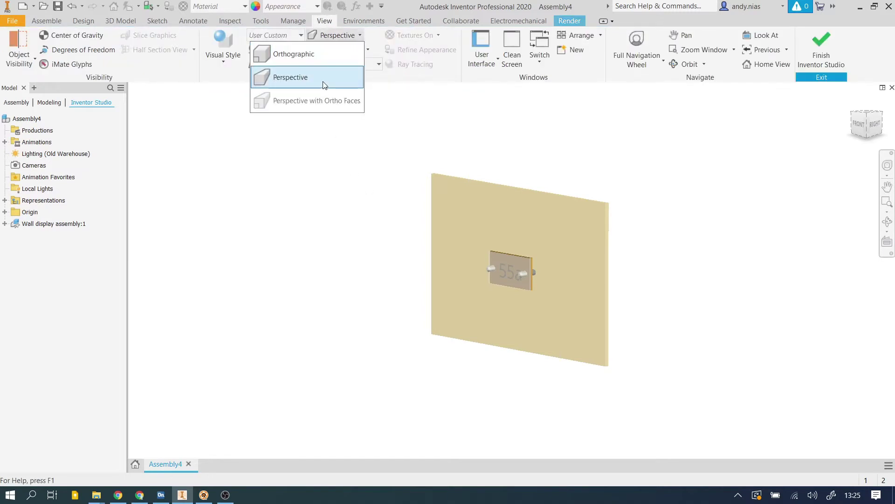
click(322, 54)
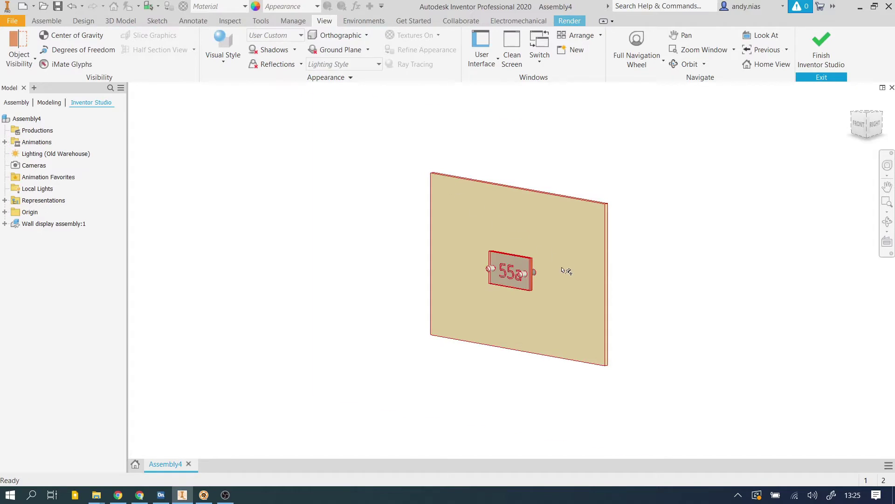
scroll(567, 270, up, 3)
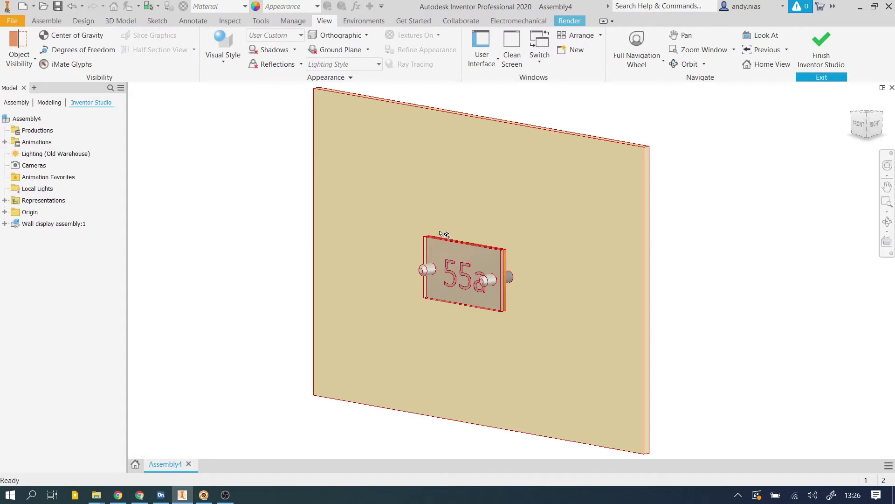
click(367, 35)
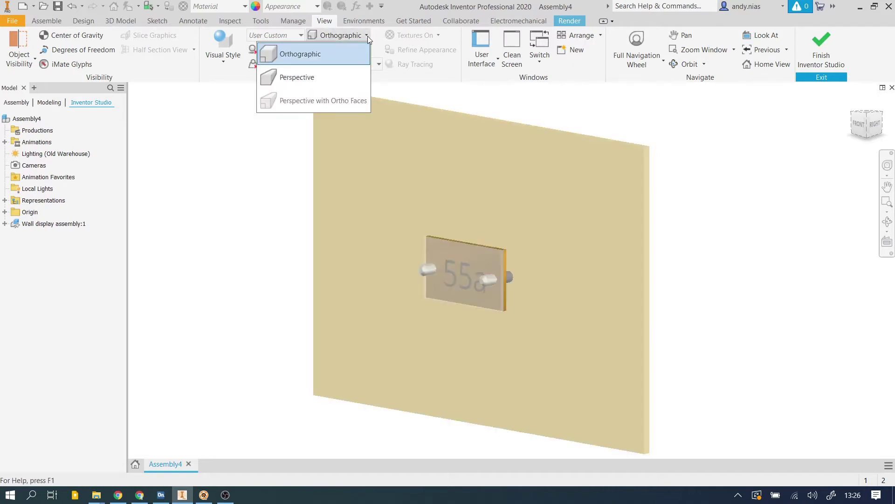
click(287, 80)
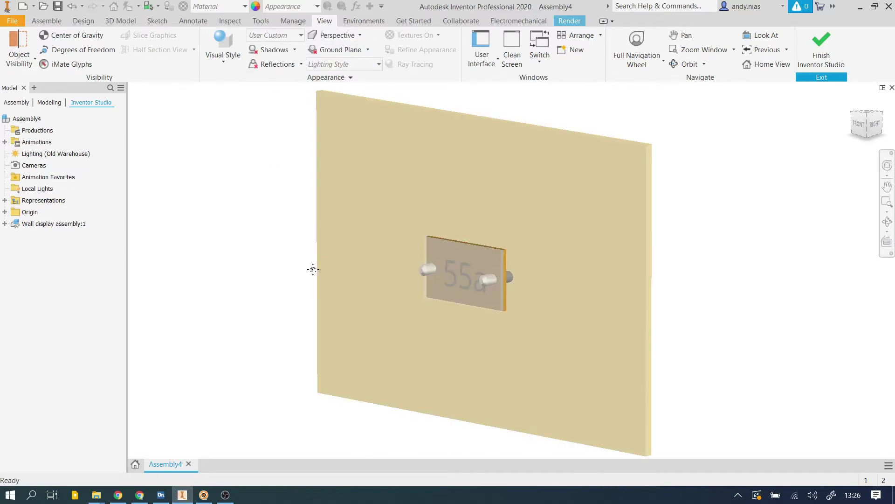
- Face the wall panel straight from the front and frame the 55a plate close up
scroll(310, 265, up, 2)
scroll(303, 270, down, 2)
drag(301, 271, 306, 278)
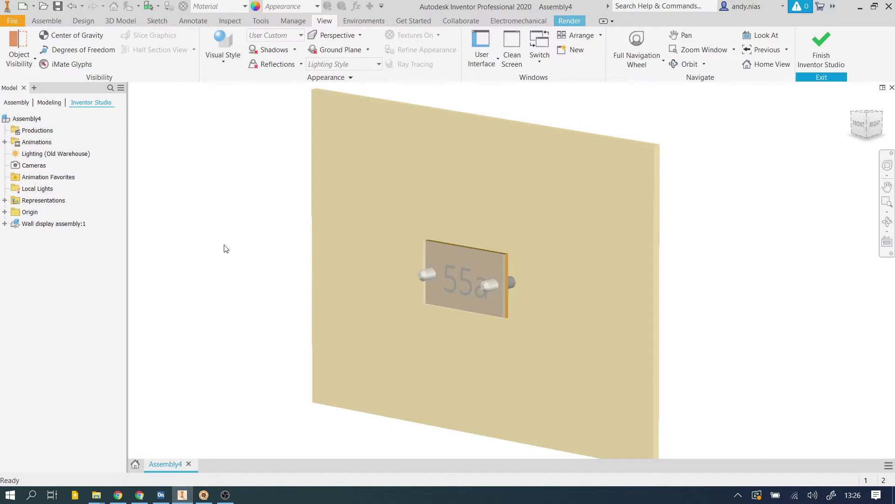
key(F4)
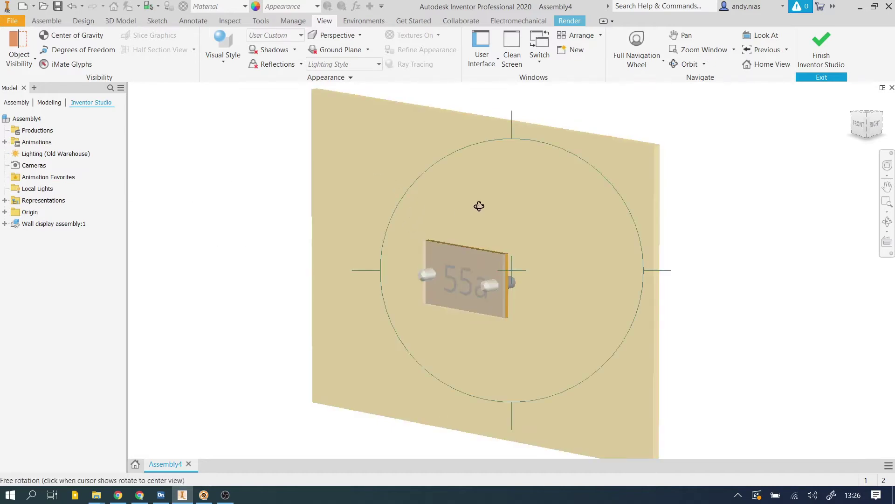
drag(540, 202, 593, 253)
key(F4)
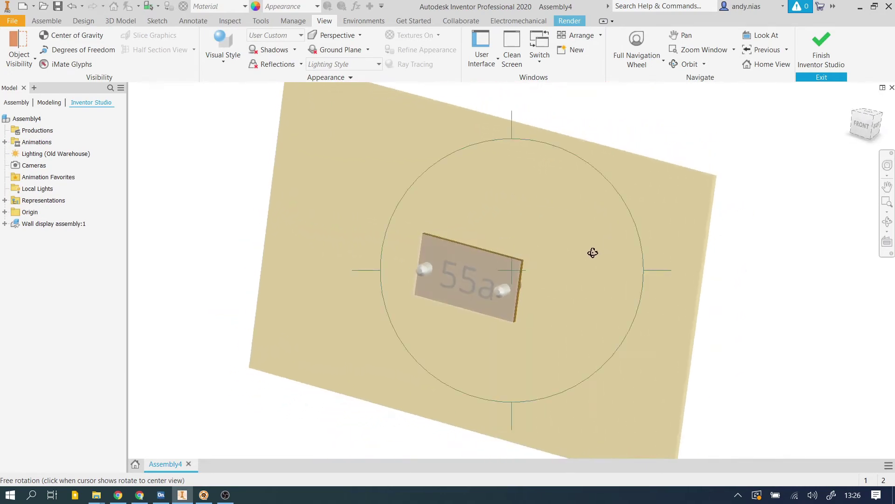
click(863, 125)
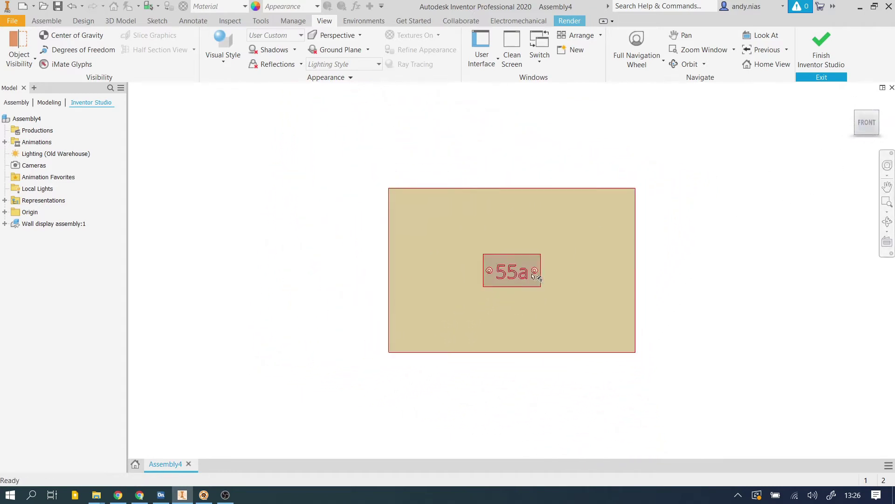
scroll(537, 276, up, 5)
- Create a camera from a slightly angled view showing the 55a plate and its two fixings from the front-left
key(F4)
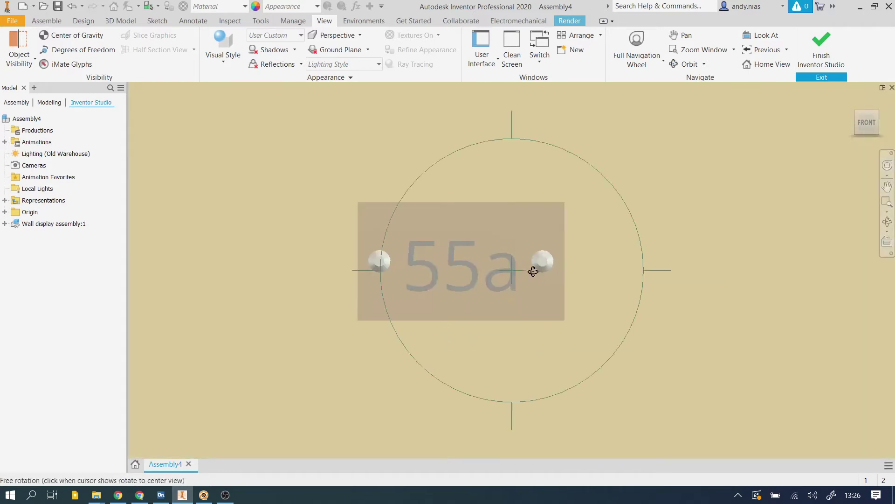
drag(660, 267, 651, 272)
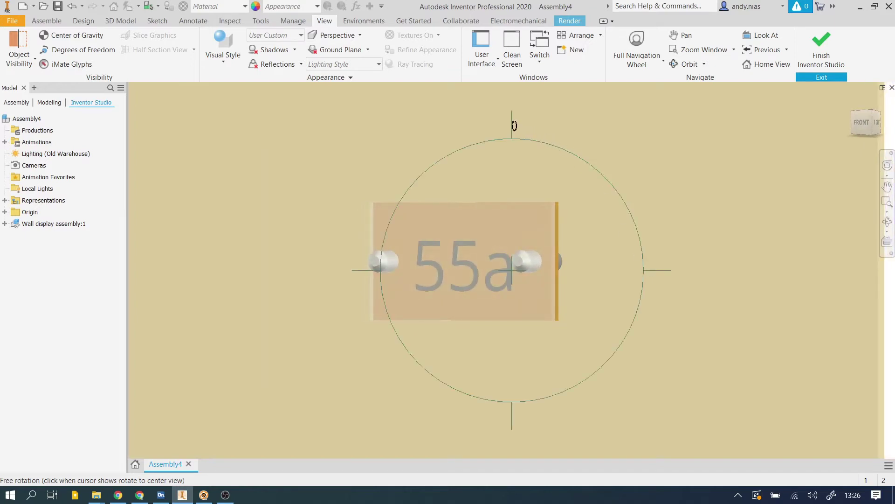
drag(512, 124, 513, 132)
drag(655, 269, 691, 258)
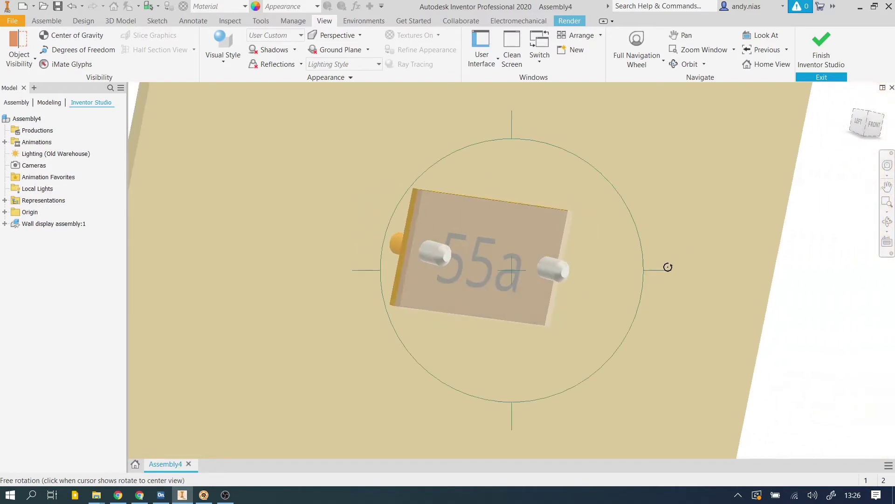
drag(473, 143, 449, 157)
drag(666, 268, 652, 267)
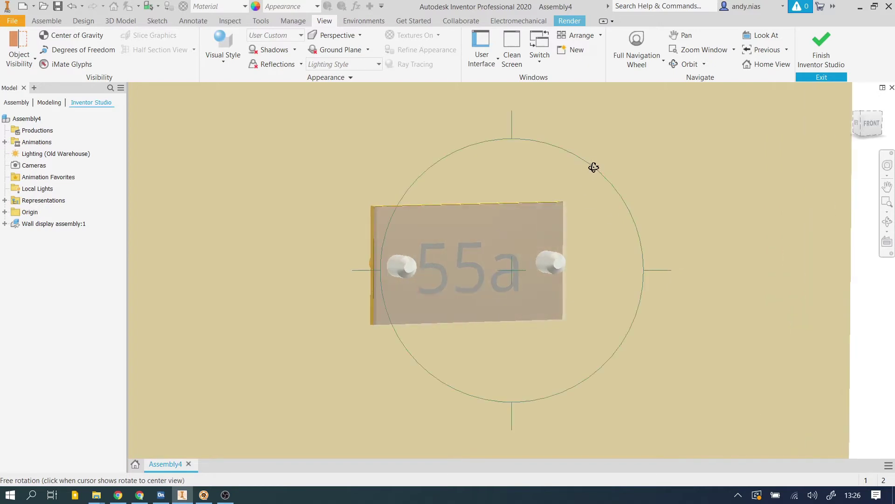
drag(593, 167, 597, 168)
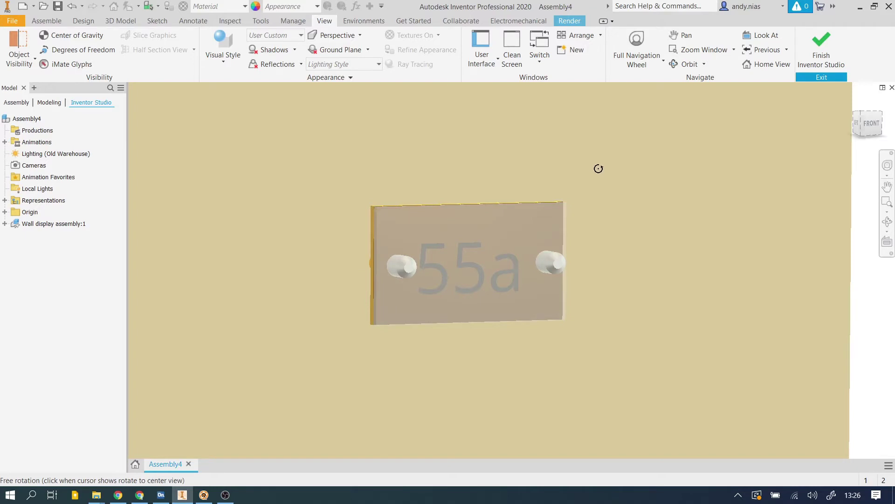
middle_drag(451, 237, 464, 236)
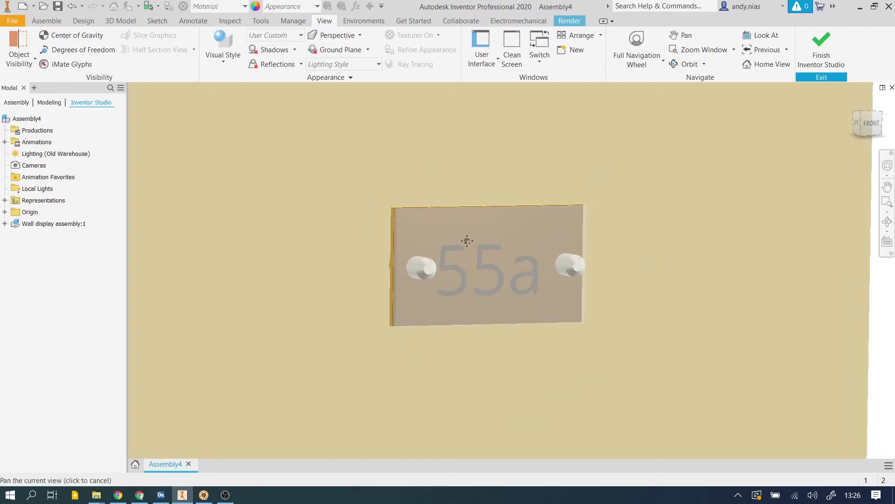
click(17, 167)
right_click(17, 167)
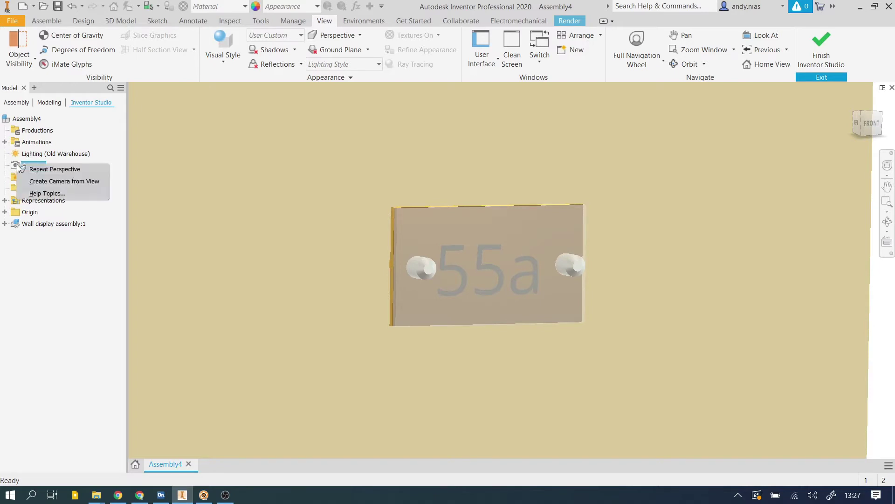
click(44, 182)
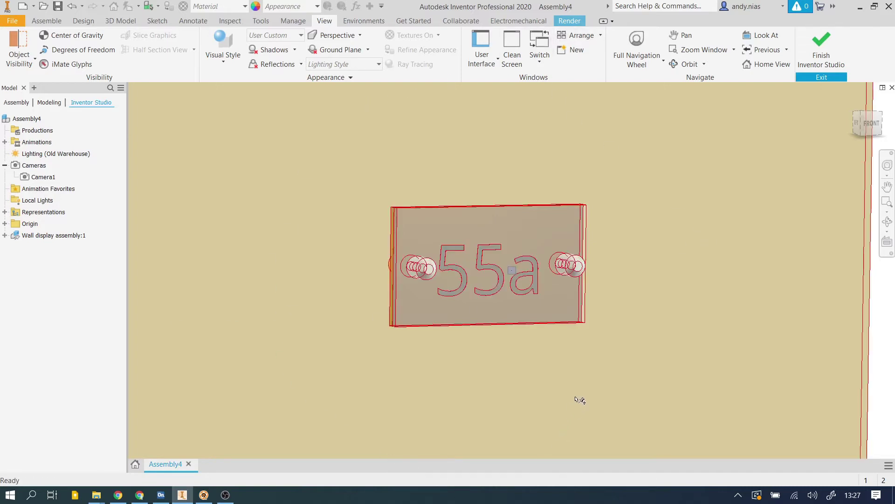
- Look at the first camera from other viewpoints and set the view back to Camera1
scroll(576, 396, up, 5)
scroll(629, 369, down, 3)
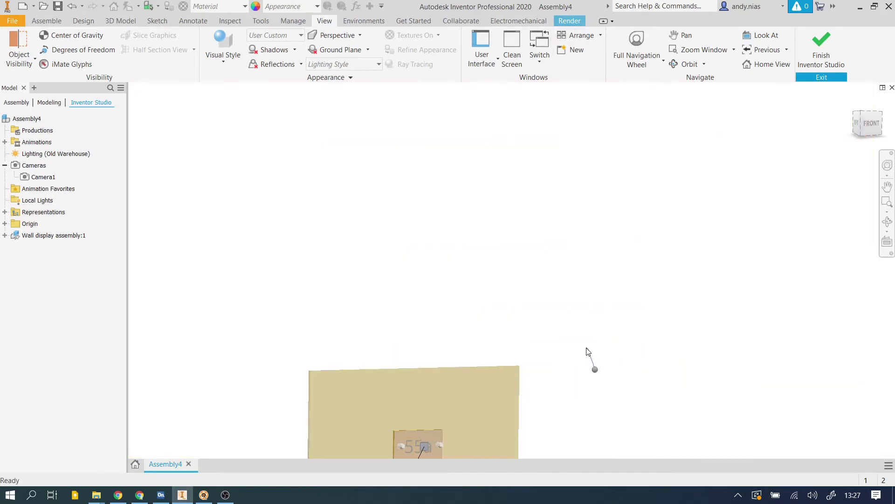
shift+middle_drag(572, 398, 486, 330)
scroll(520, 240, down, 4)
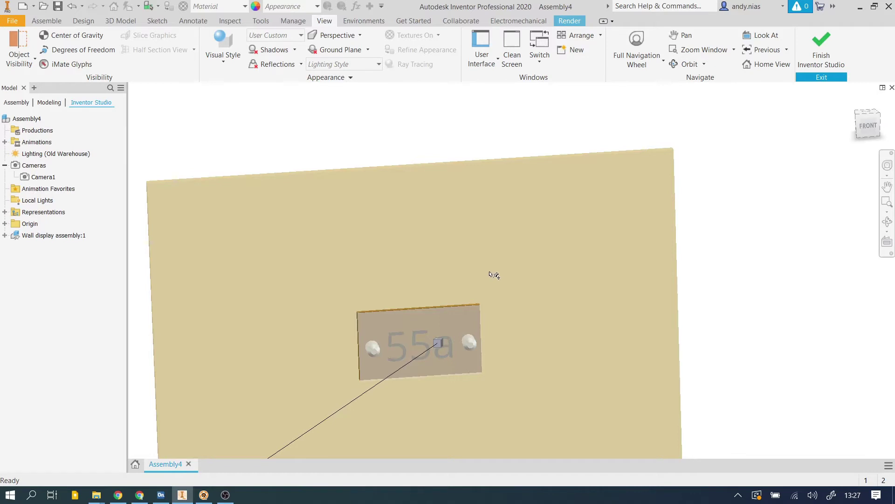
right_click(32, 179)
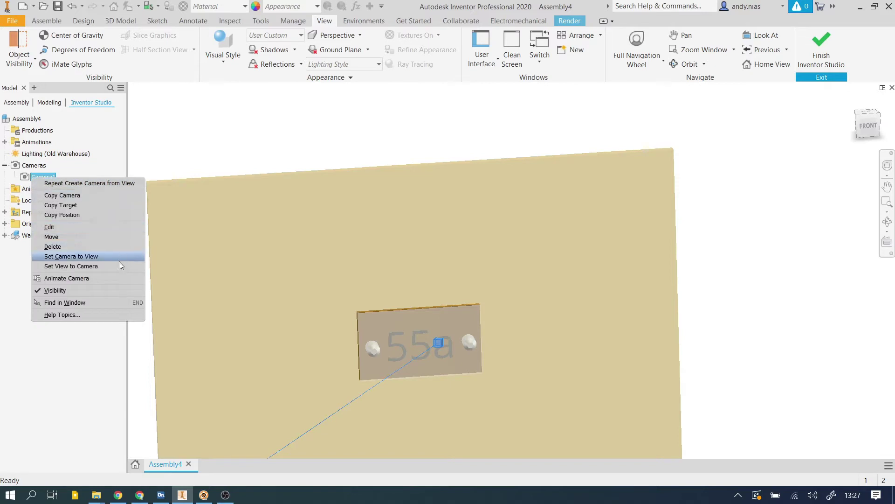
click(71, 266)
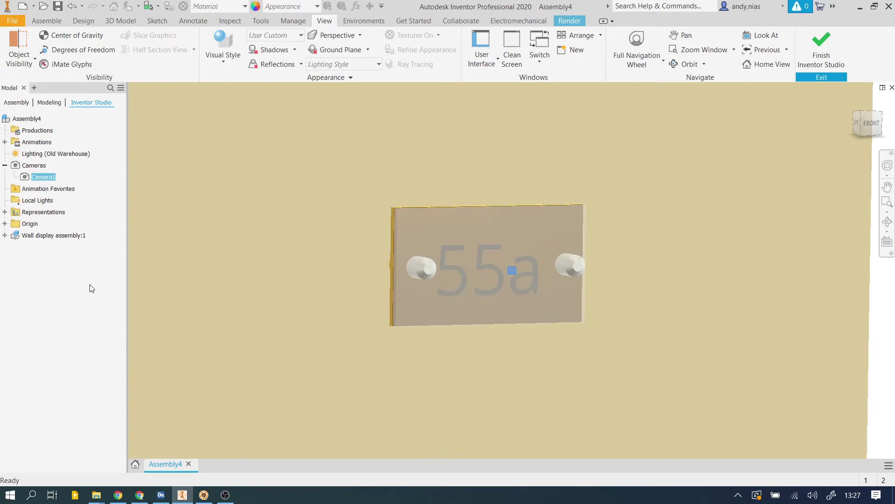
- Create a second camera from a closer view in which the 55a plate fills most of the frame
scroll(526, 283, down, 3)
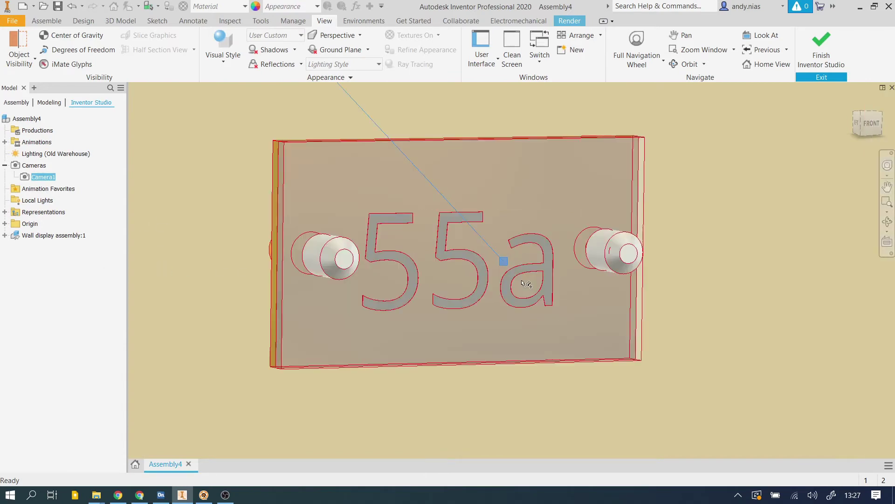
key(F4)
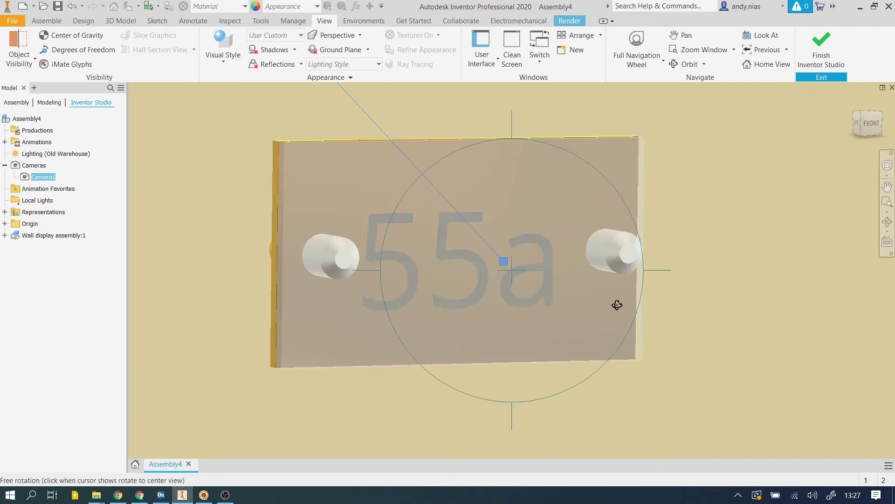
scroll(483, 223, down, 3)
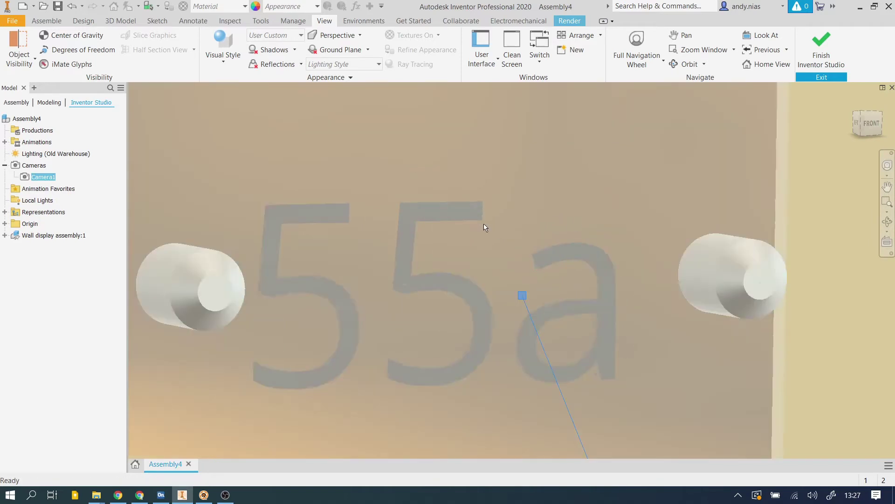
key(Escape)
scroll(556, 236, up, 2)
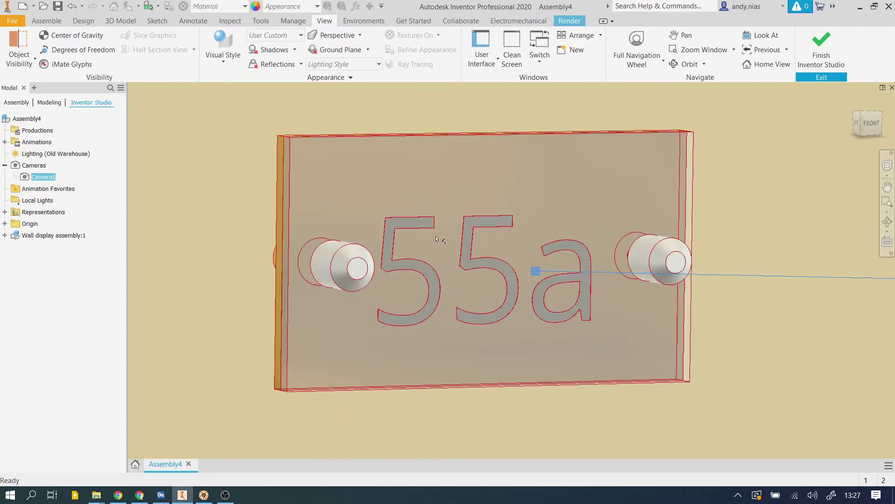
right_click(35, 166)
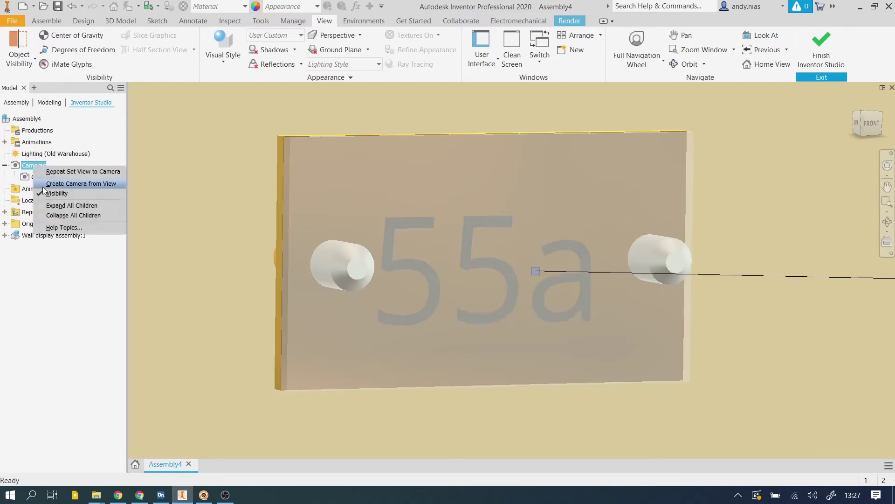
click(77, 185)
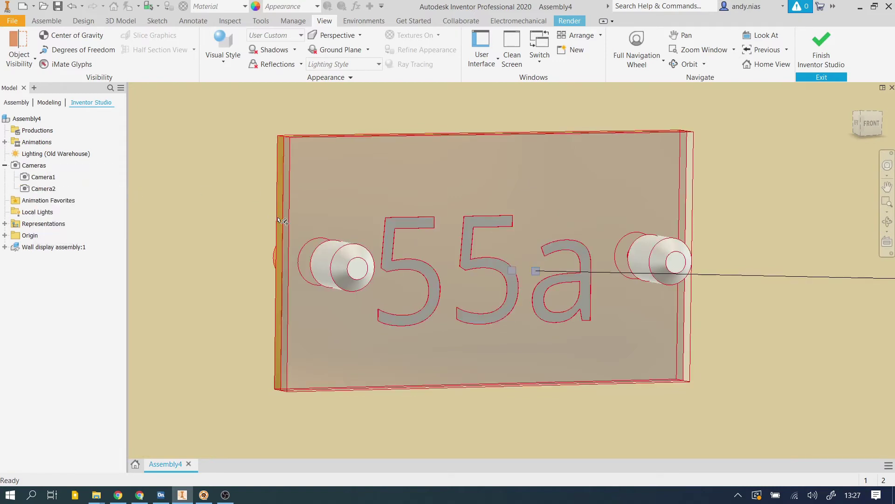
click(43, 188)
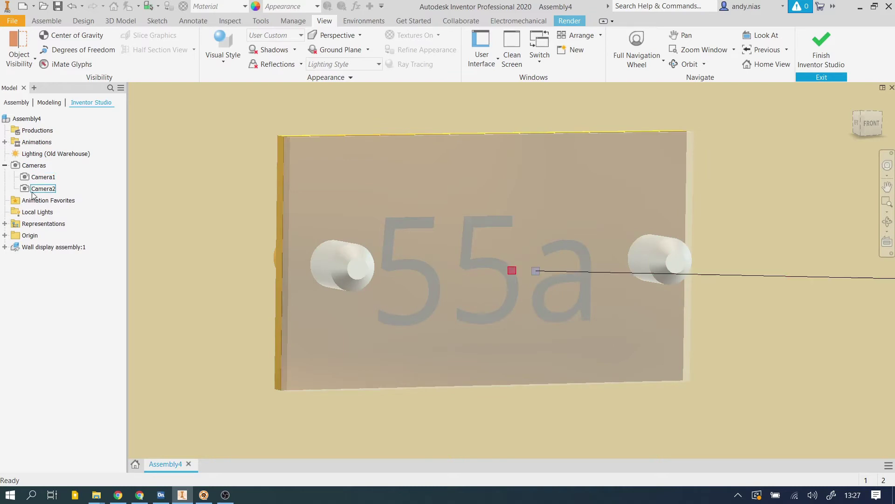
click(282, 171)
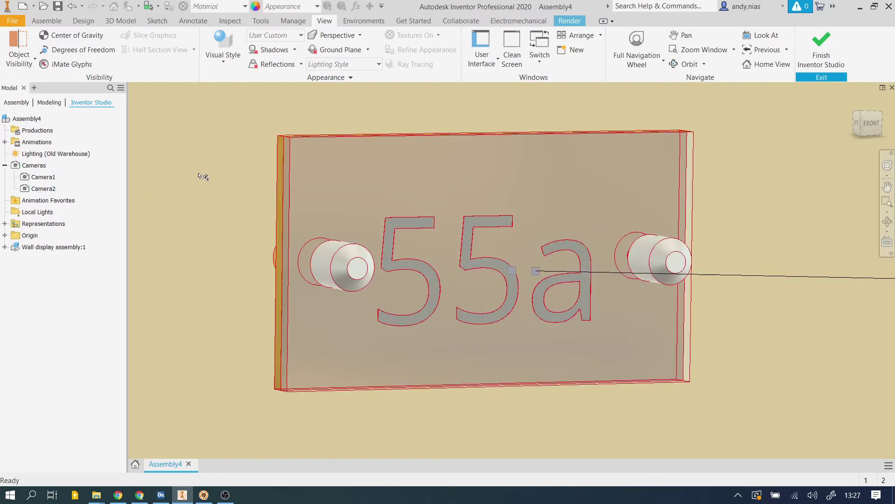
double_click(43, 177)
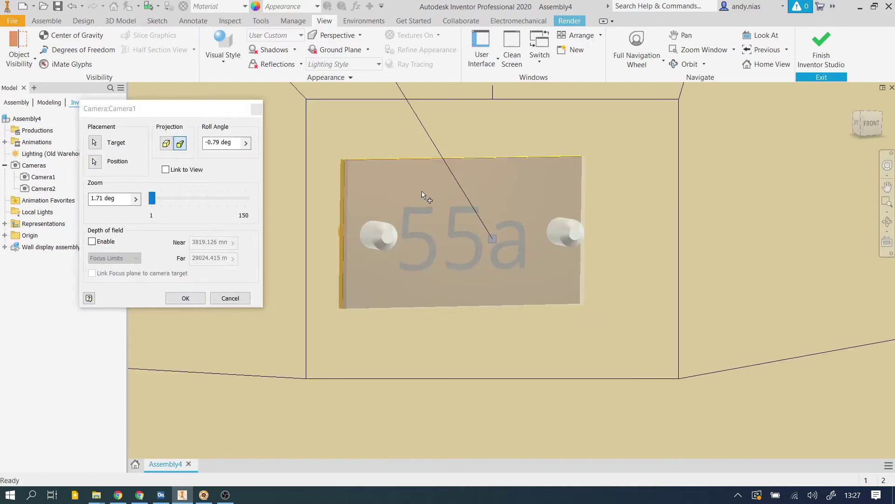
click(231, 298)
- Set the view to Camera1 and change that camera's zoom to 1.74 deg
click(42, 178)
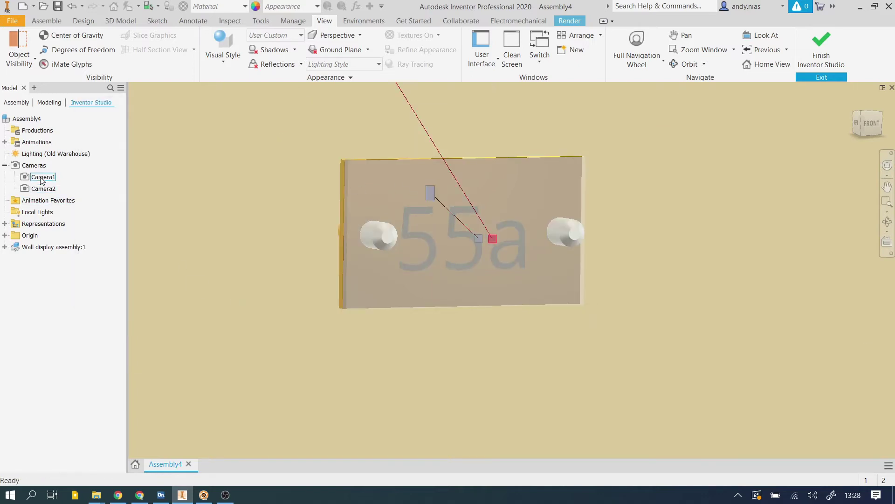
right_click(41, 180)
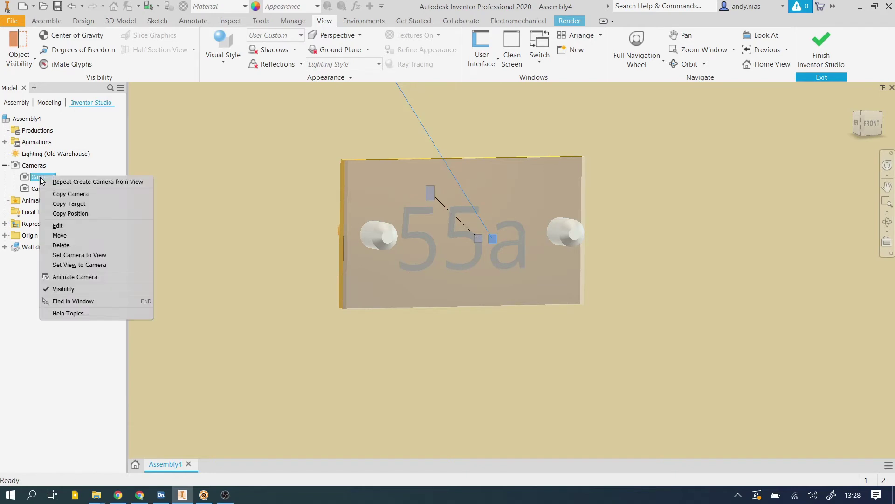
click(86, 265)
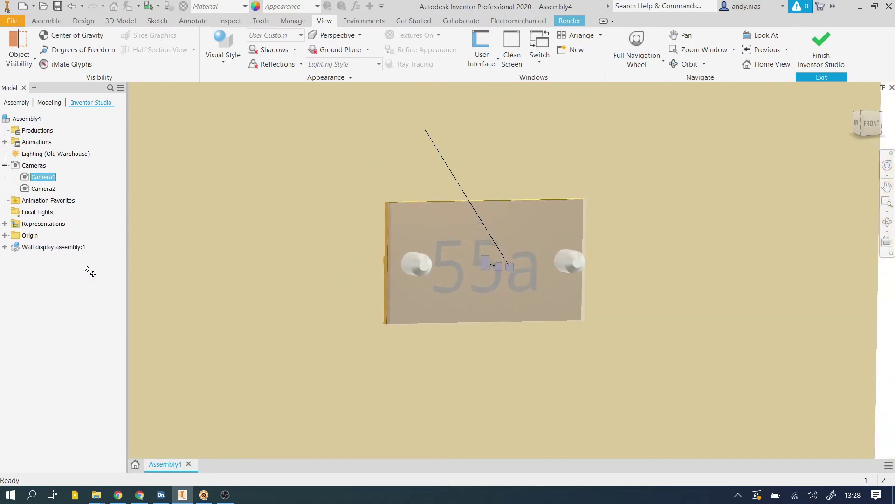
double_click(25, 178)
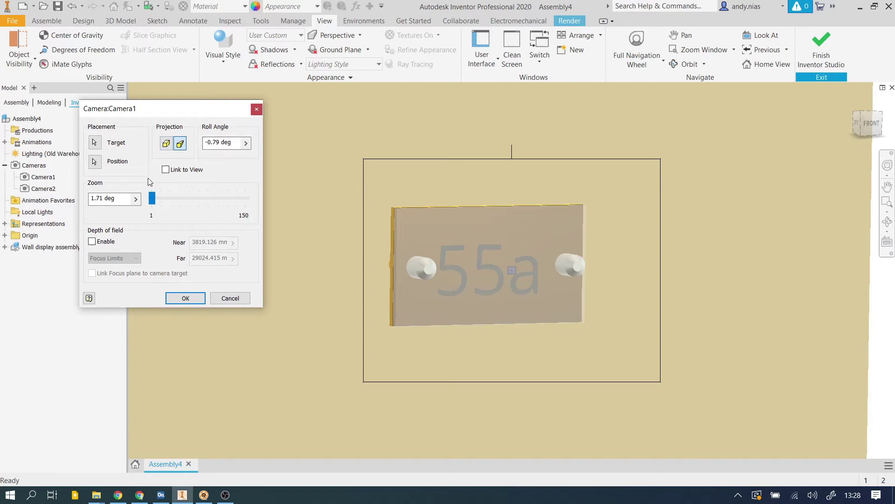
drag(151, 196, 149, 197)
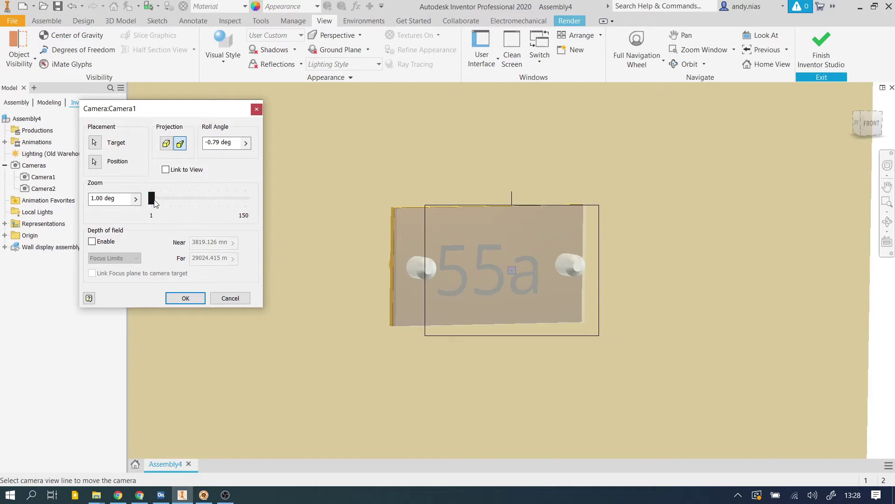
drag(155, 201, 155, 201)
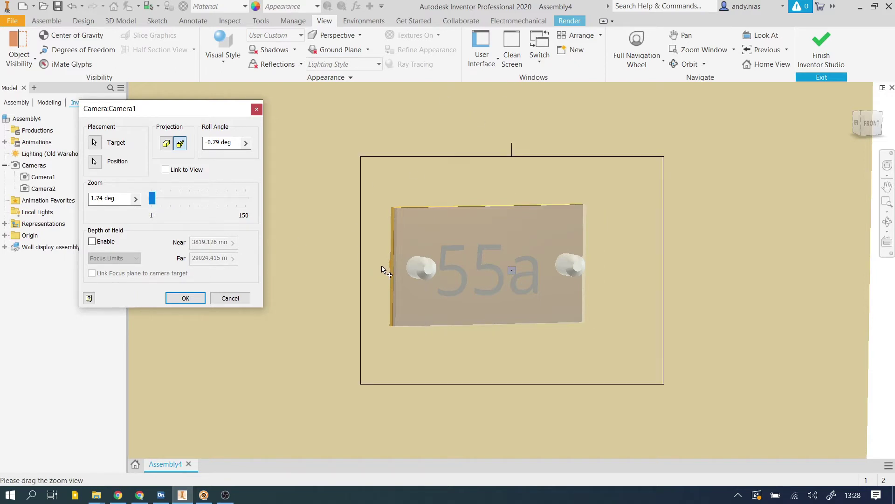
click(186, 298)
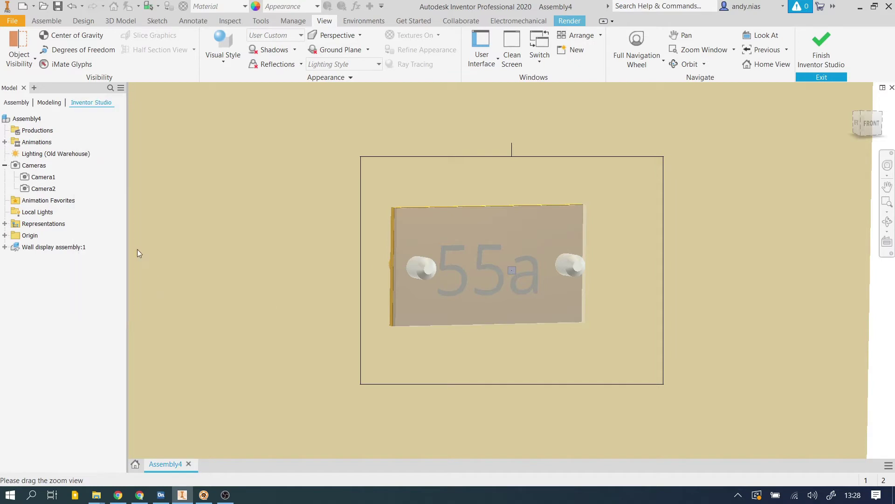
- Set the view to Camera2 and widen that camera's zoom to 3.22 deg so its frame encloses the whole plate
click(42, 189)
right_click(42, 189)
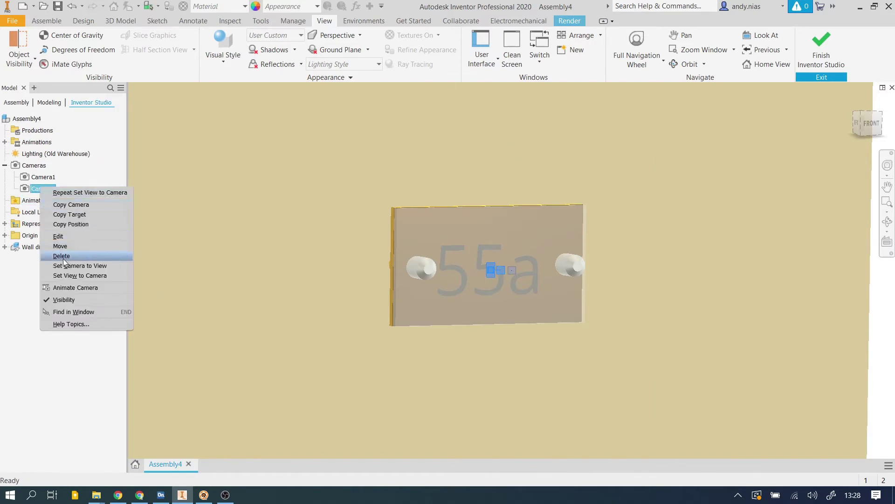
click(56, 278)
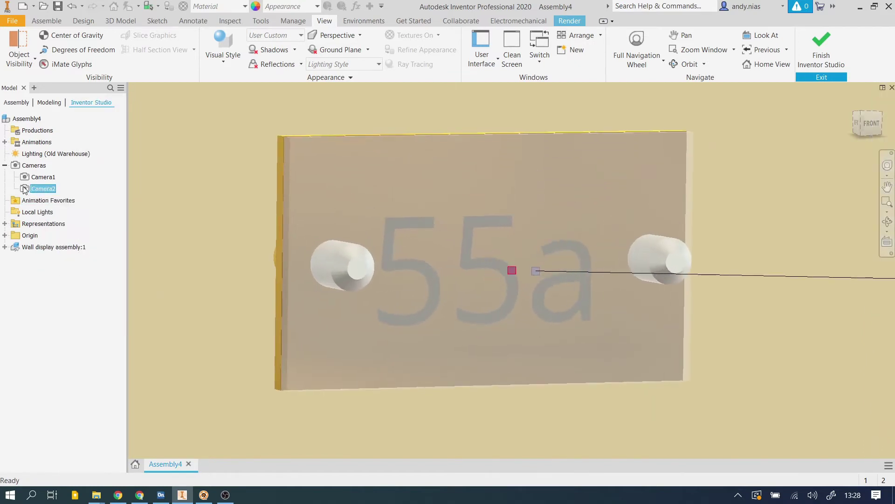
double_click(27, 190)
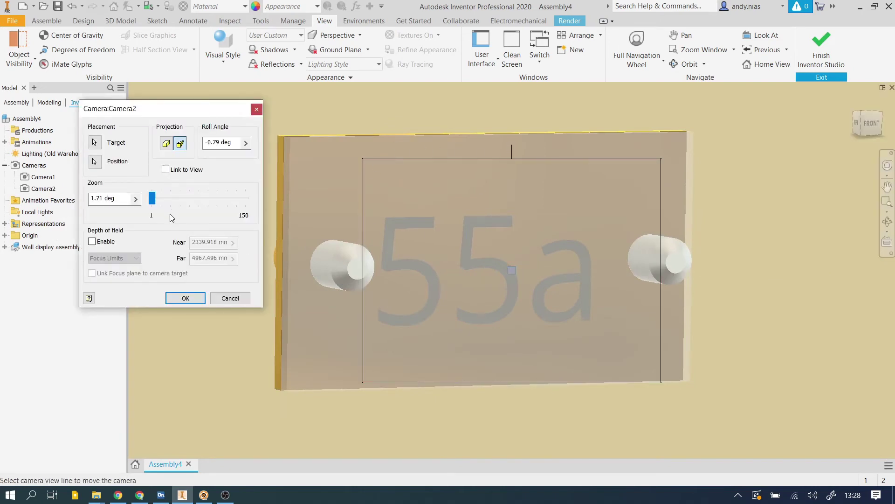
drag(152, 198, 155, 201)
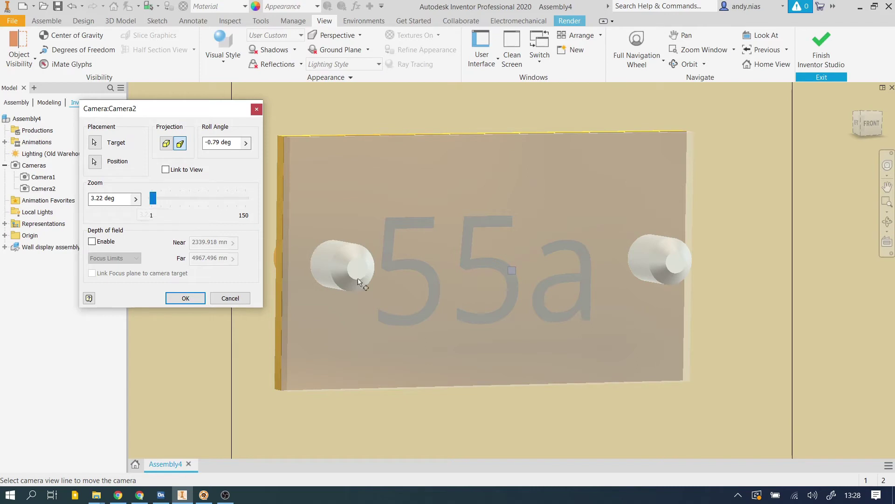
click(185, 298)
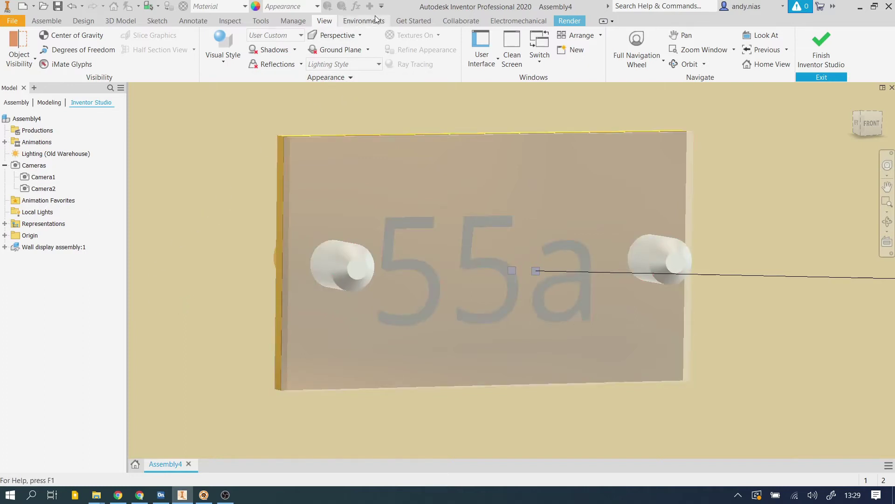
- Open the studio lighting styles, expand the global styles and look over the active style's shadow and environment settings
click(567, 21)
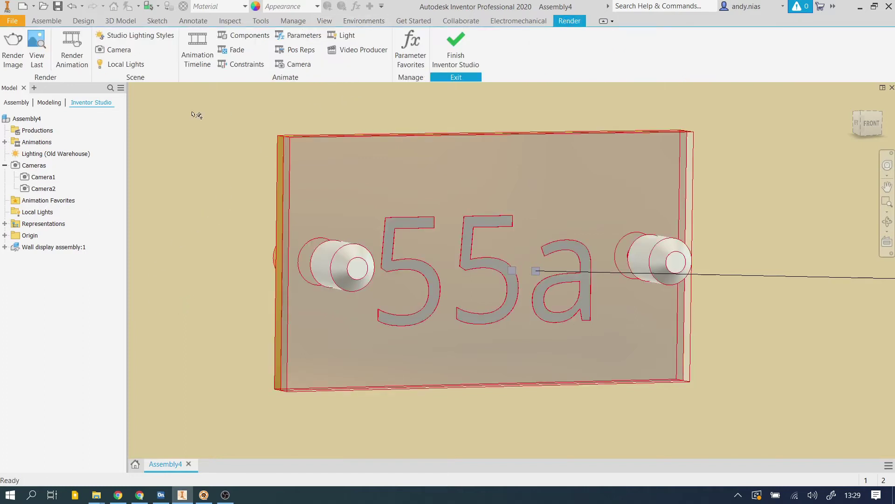
click(141, 36)
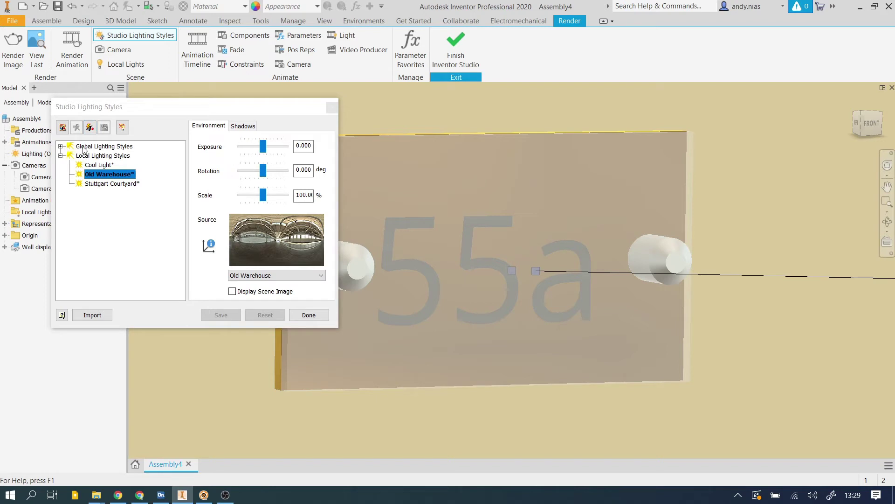
click(60, 146)
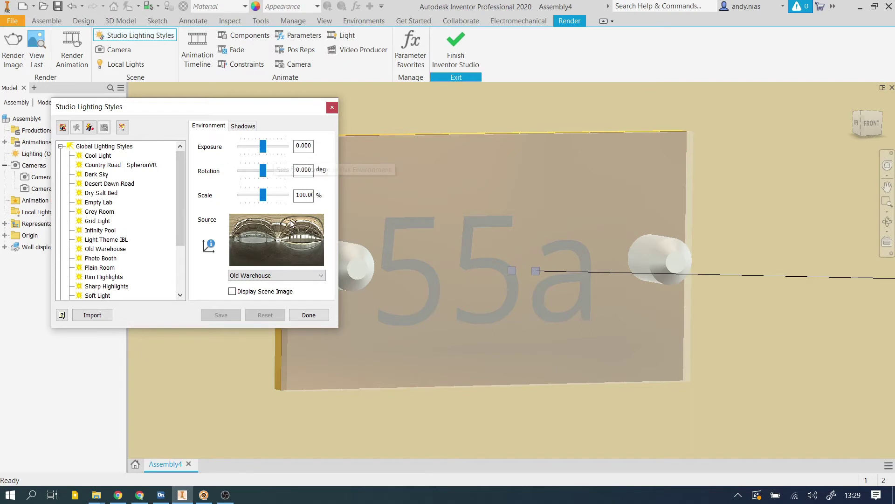
click(244, 126)
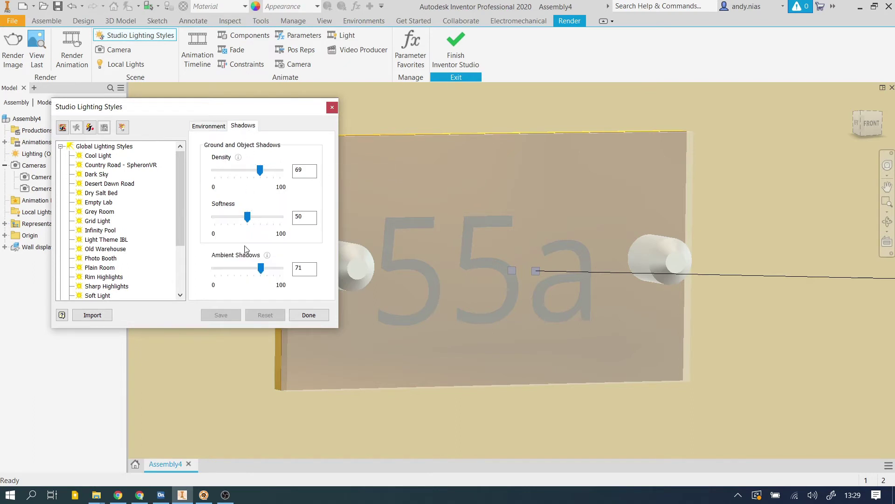
click(215, 127)
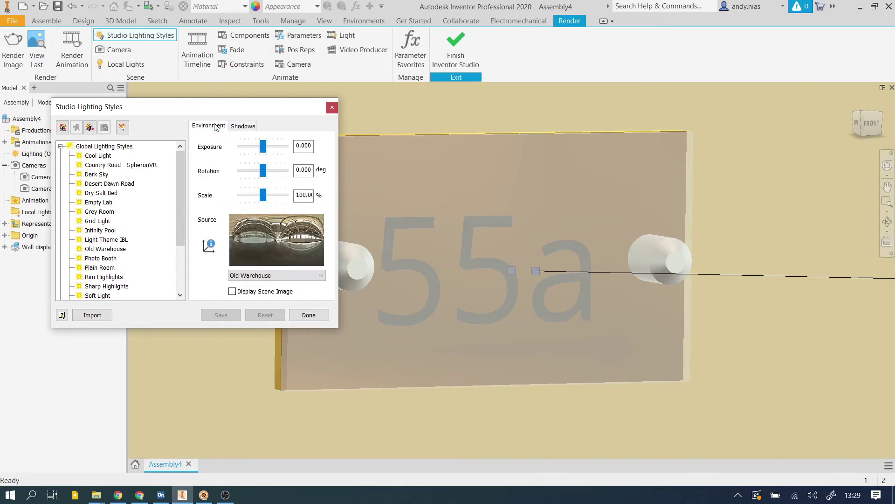
- Display the Old Warehouse scene image around the wall panel, then select Desert Dawn Road without saving the style change
click(231, 292)
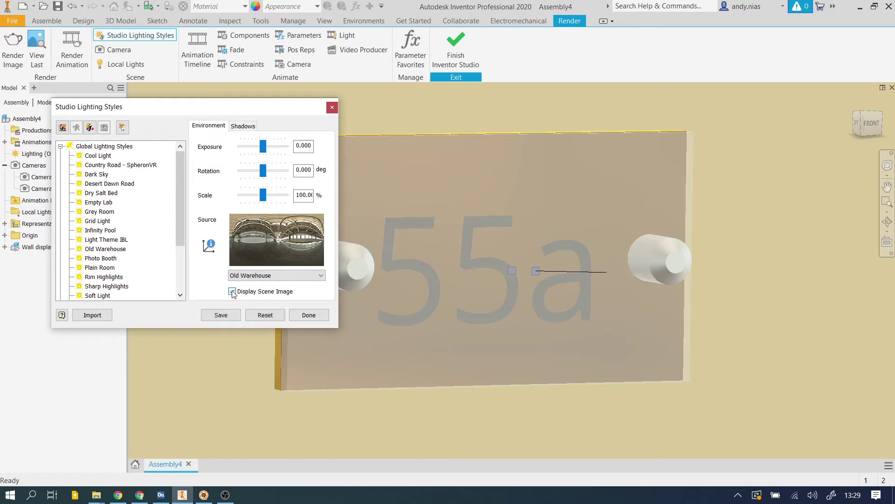
scroll(472, 312, up, 10)
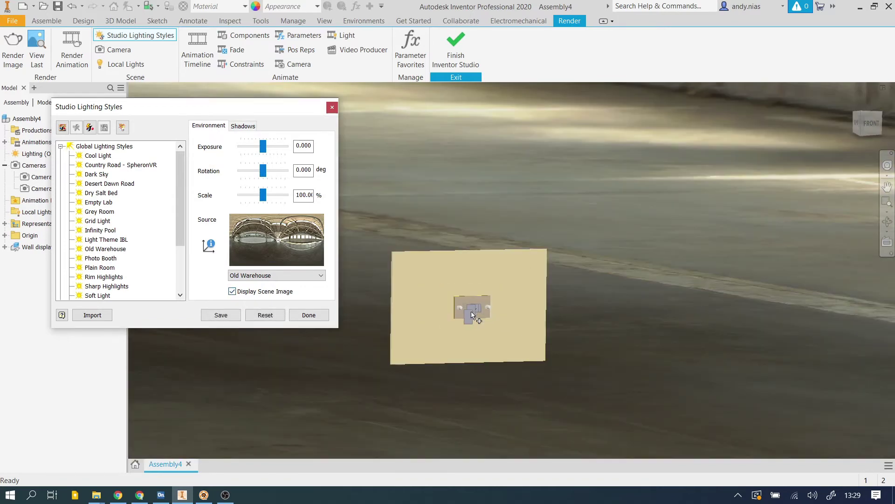
scroll(471, 311, up, 3)
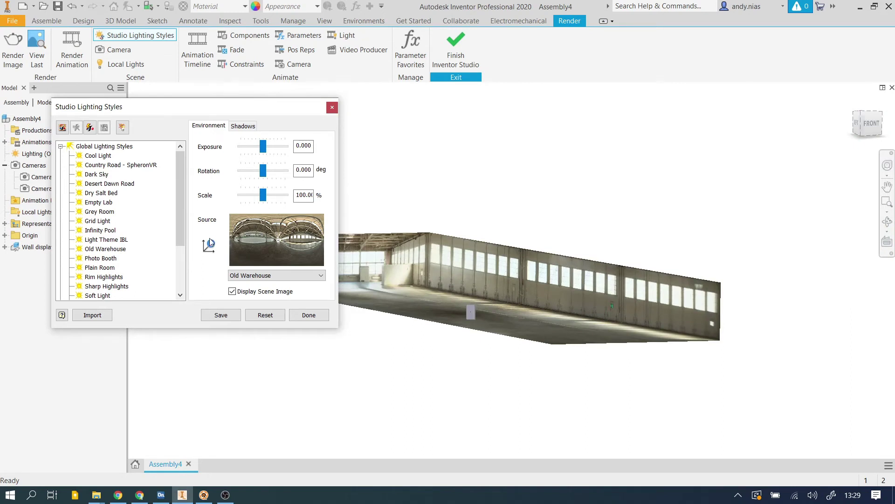
click(124, 186)
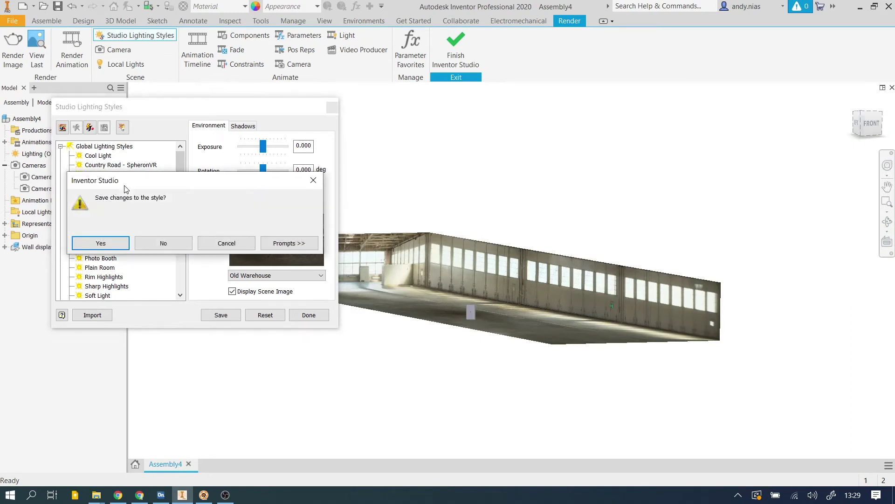
click(163, 243)
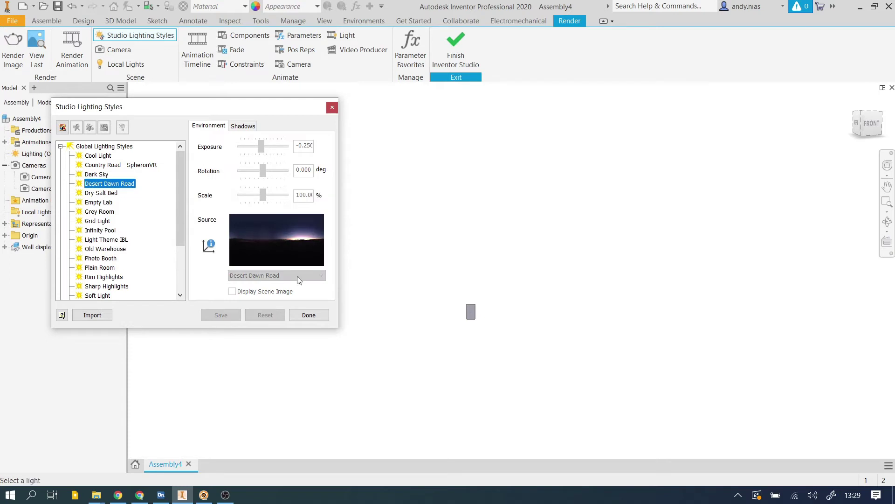
- Make Empty Lab the active lighting style and display its scene image behind the wall panel, keeping the lighting styles open
click(108, 204)
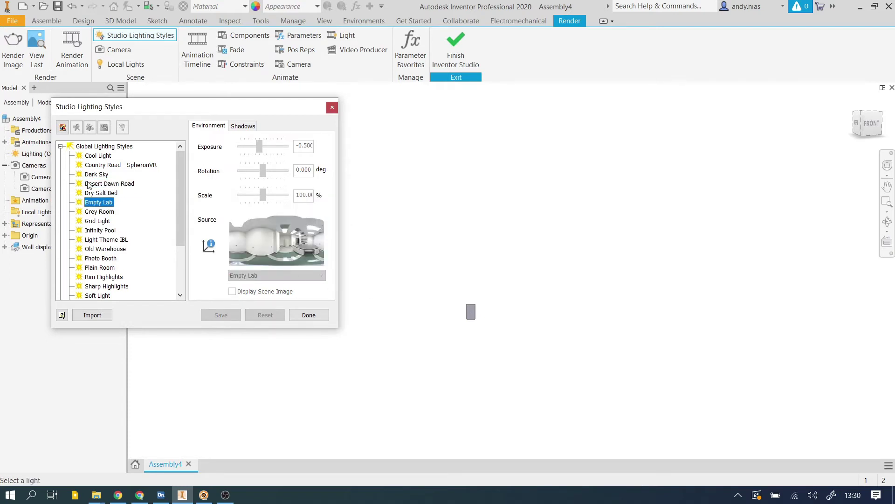
right_click(88, 205)
click(110, 208)
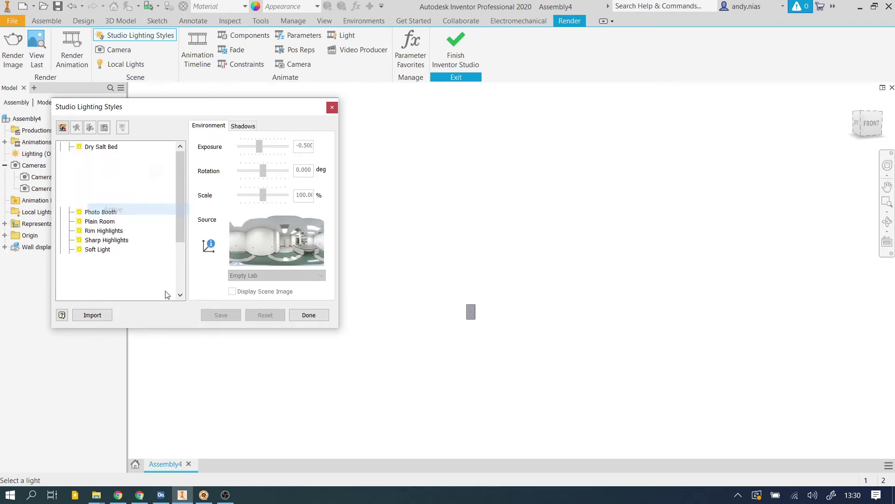
click(233, 292)
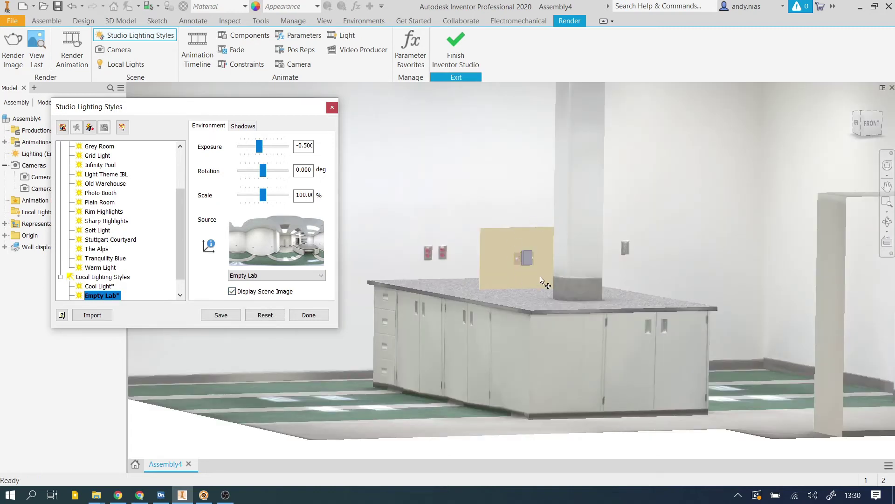
click(302, 315)
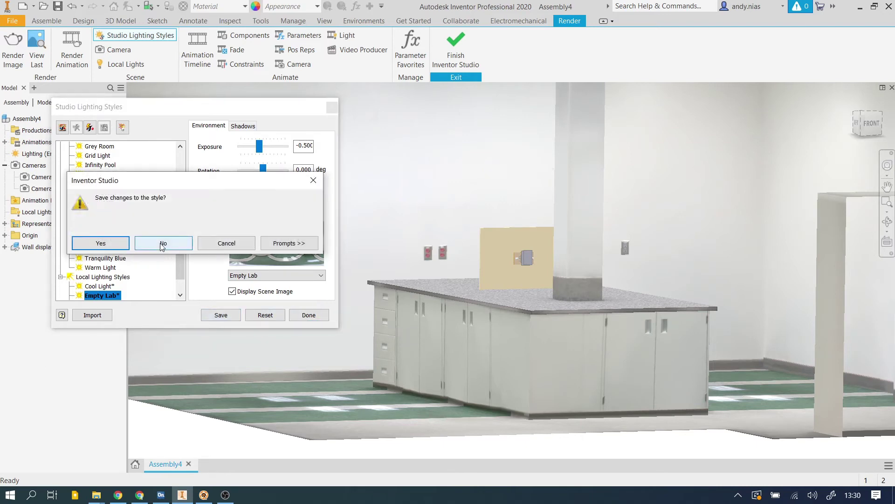
click(225, 243)
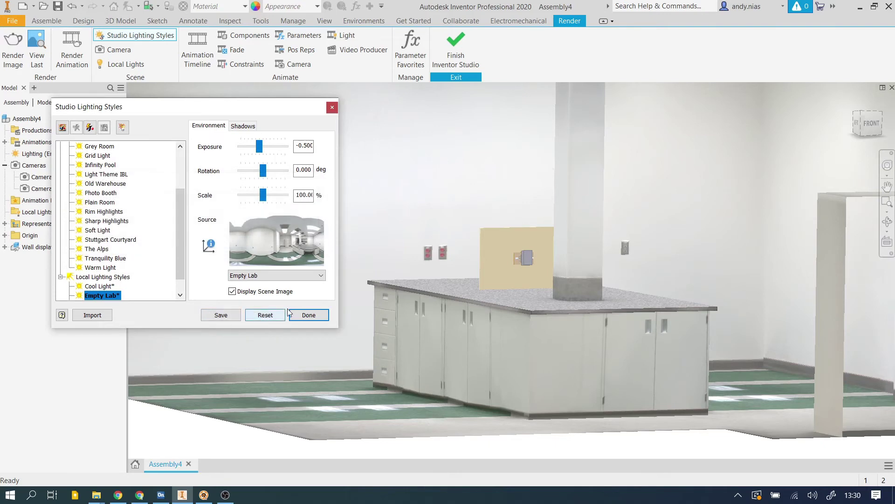
- Discard the Empty Lab style changes and make Old Warehouse the active lighting style again
scroll(104, 182, up, 3)
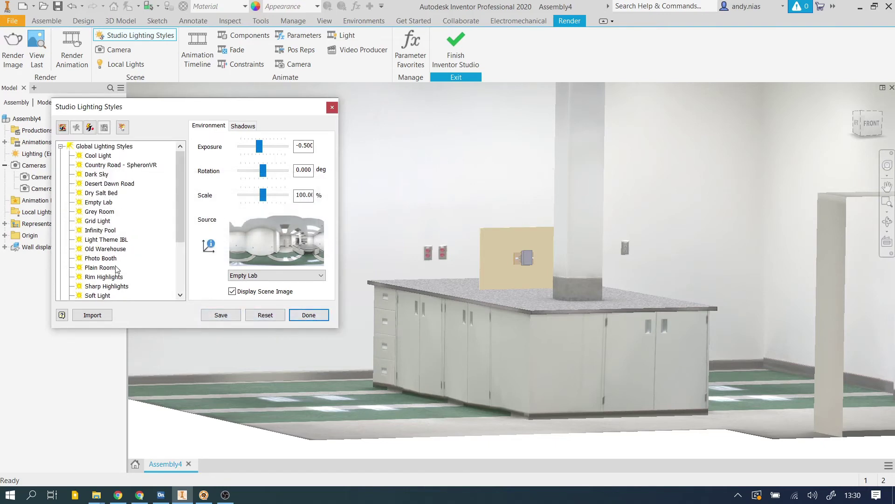
click(119, 249)
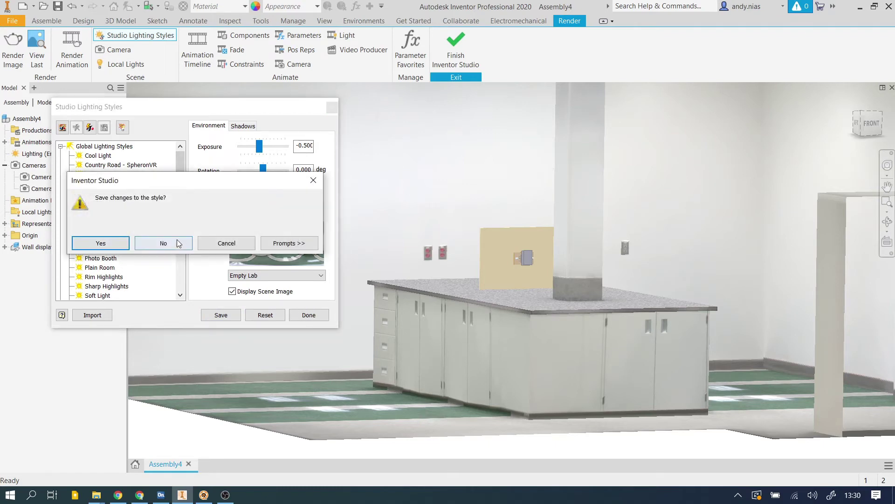
click(178, 243)
right_click(95, 252)
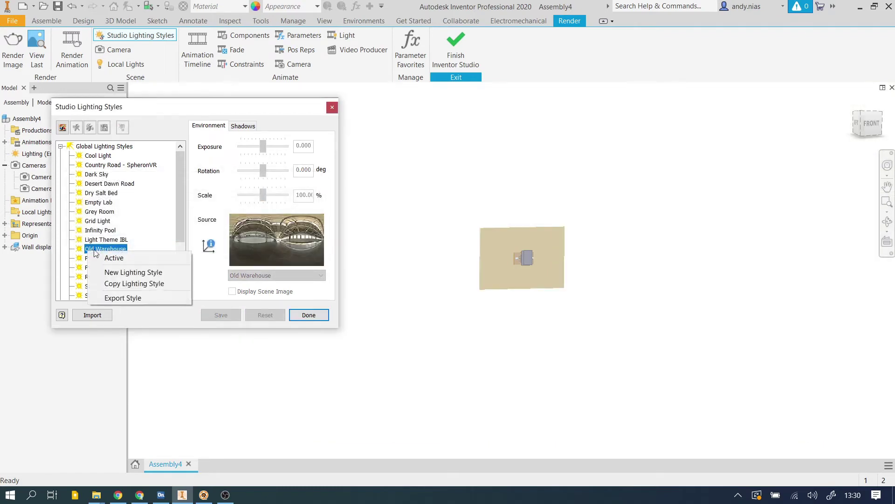
click(127, 259)
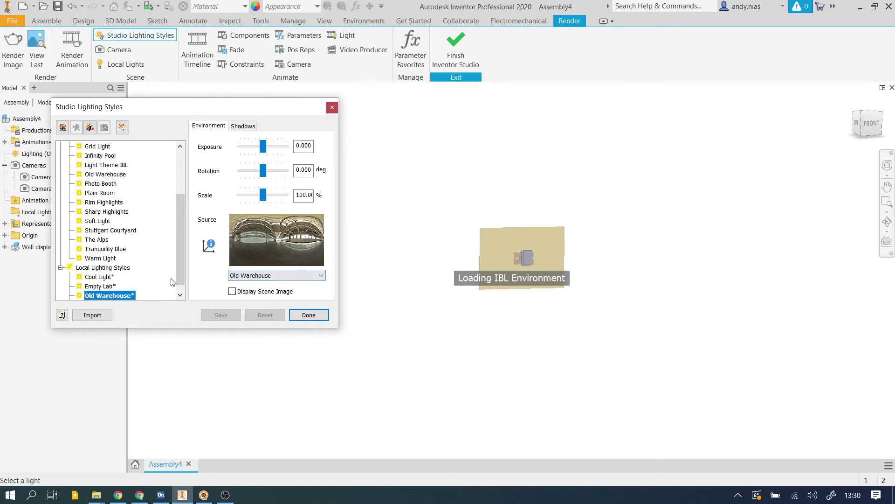
- Set Old Warehouse's shadow density to 78 and ambient shadows to 78, and save the changes to the style
click(243, 125)
drag(260, 171, 265, 175)
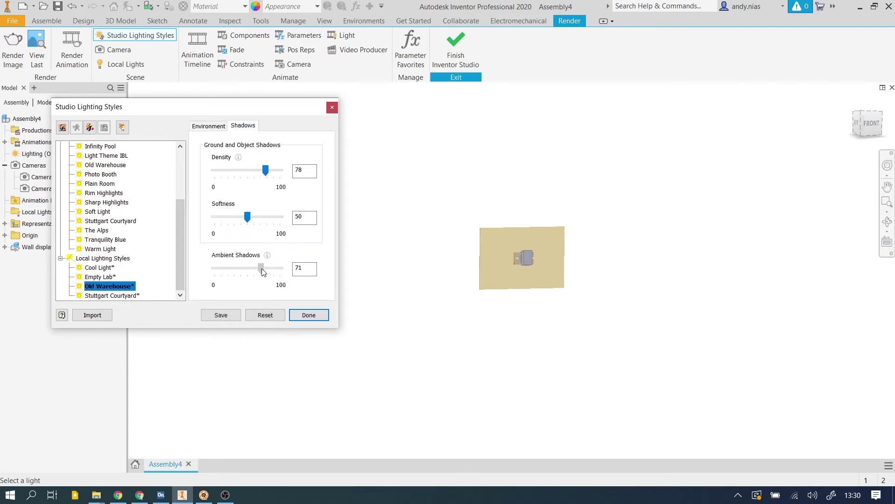
drag(263, 272, 266, 272)
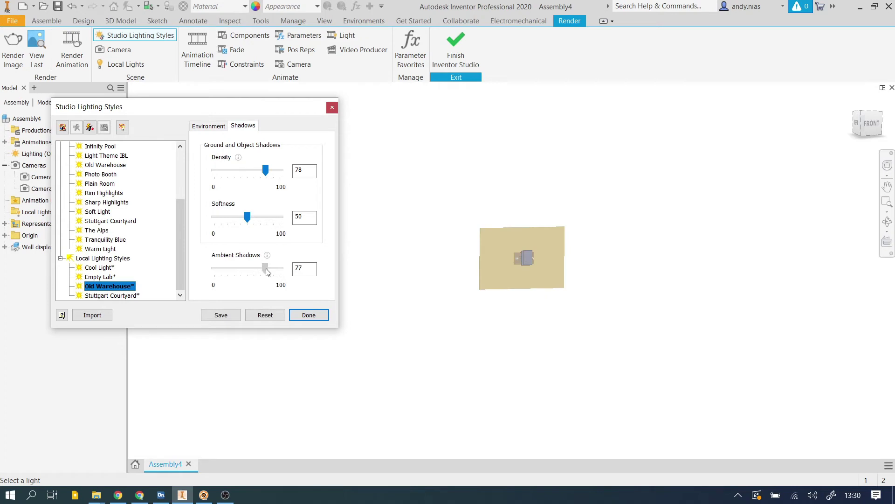
click(309, 315)
click(112, 243)
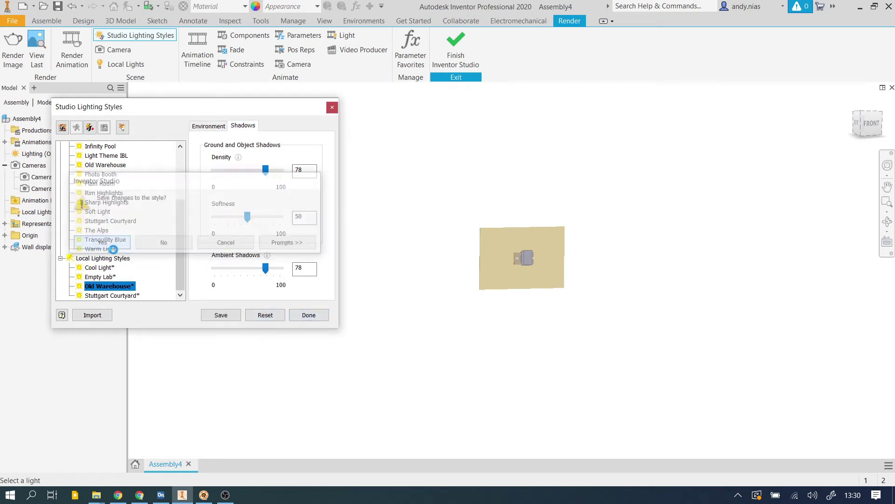
scroll(509, 233, up, 5)
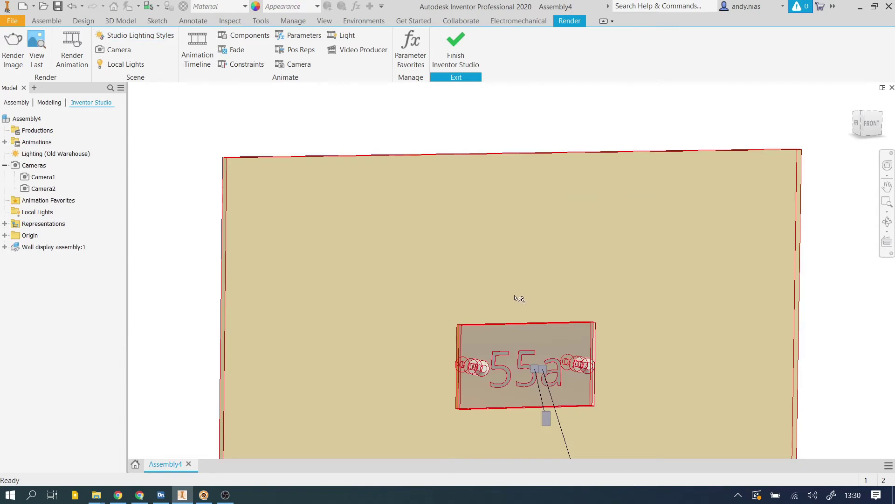
middle_drag(280, 120, 405, 135)
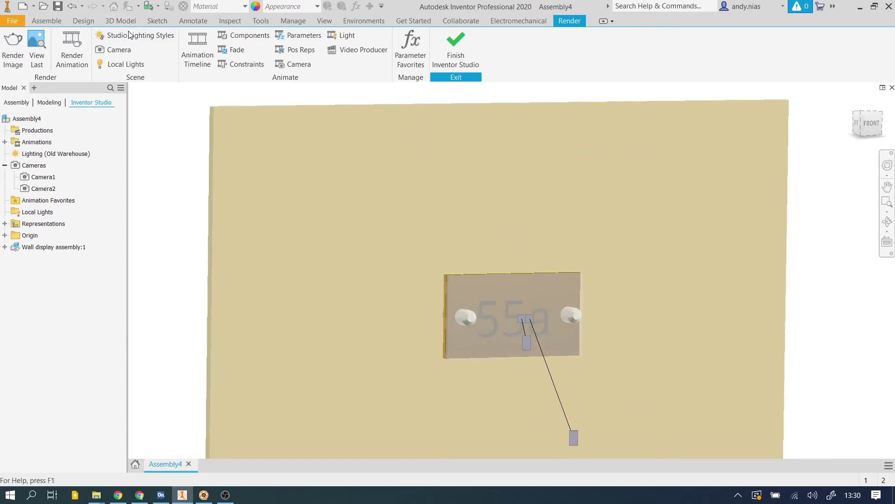
click(128, 36)
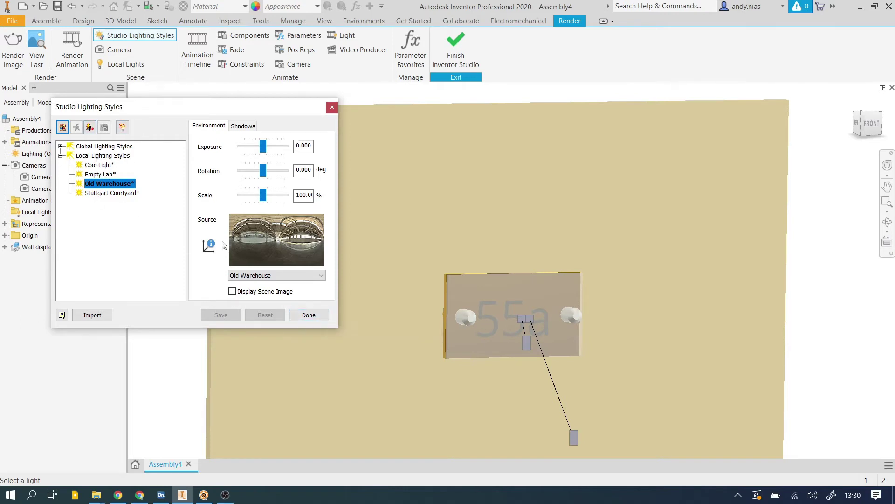
click(309, 315)
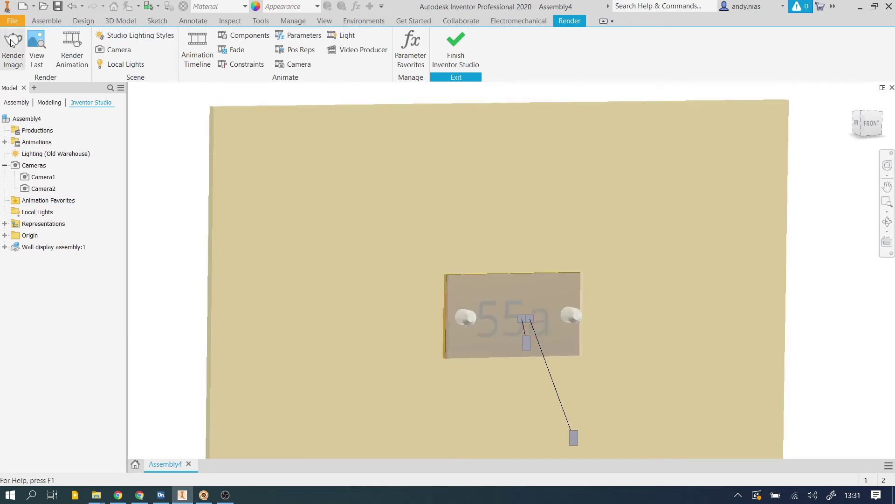
- Set up an image render at 640 x 480 using Camera1 and the Old Warehouse lighting style
click(10, 43)
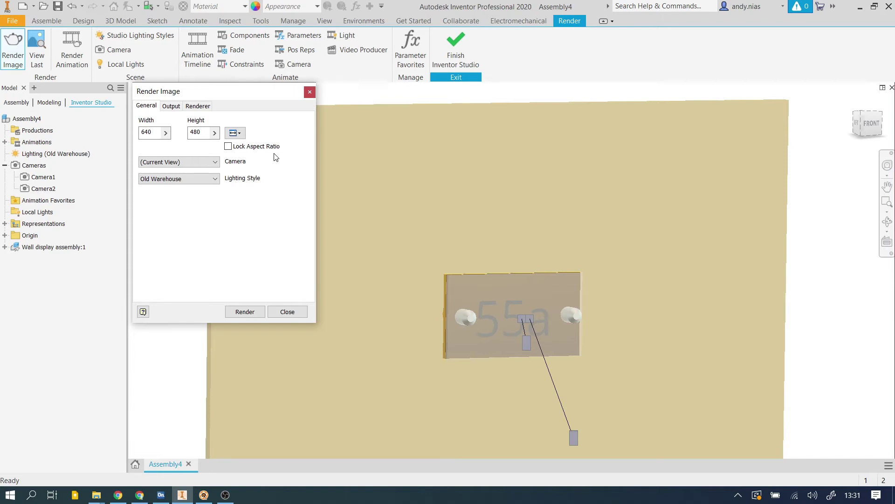
click(235, 133)
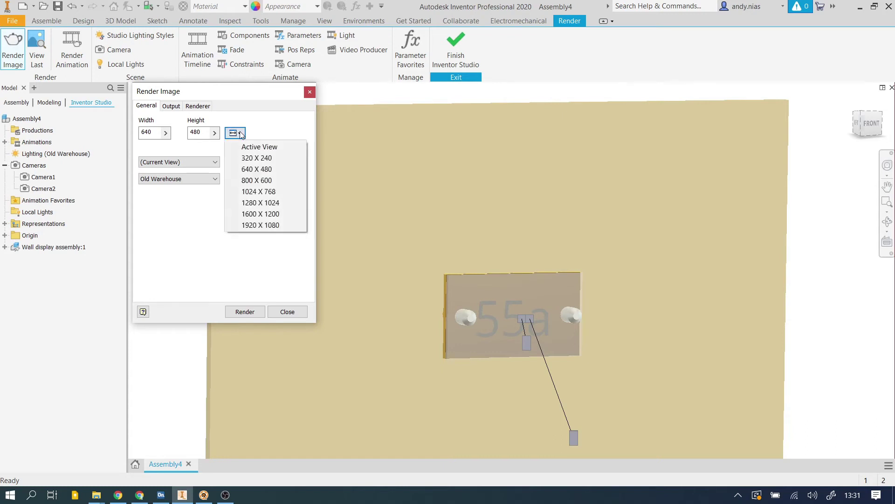
click(270, 169)
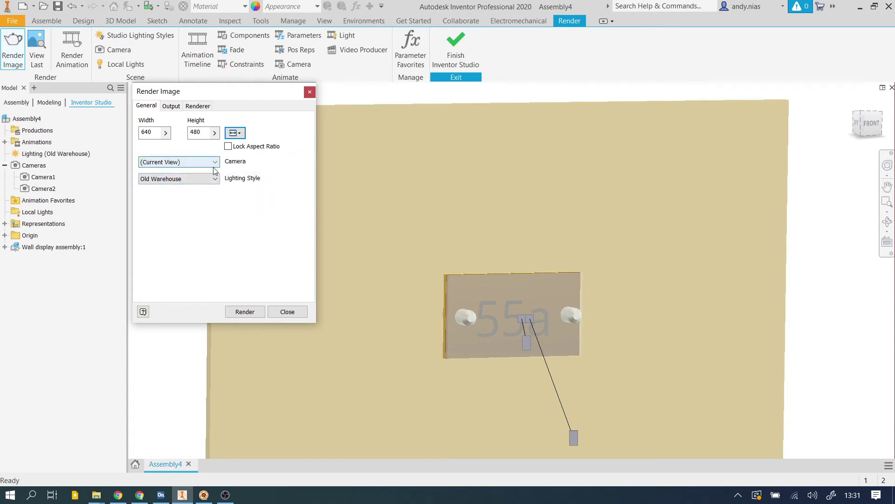
click(194, 163)
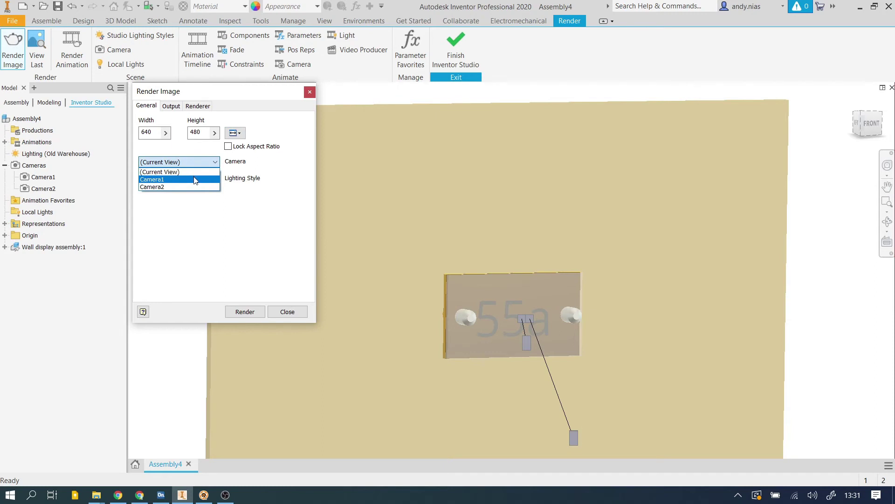
click(195, 180)
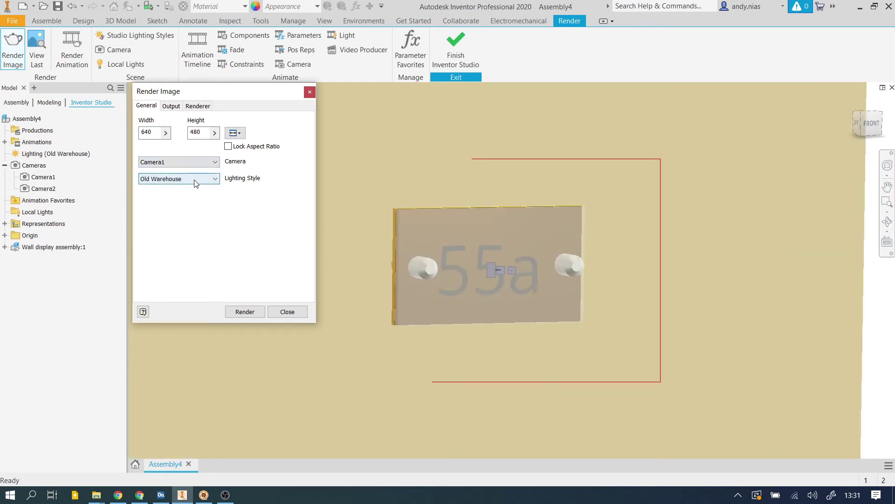
click(174, 181)
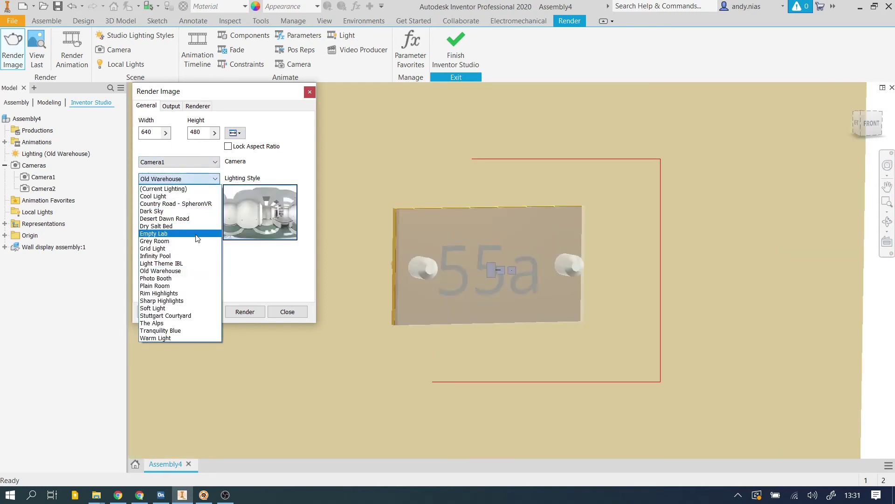
click(189, 273)
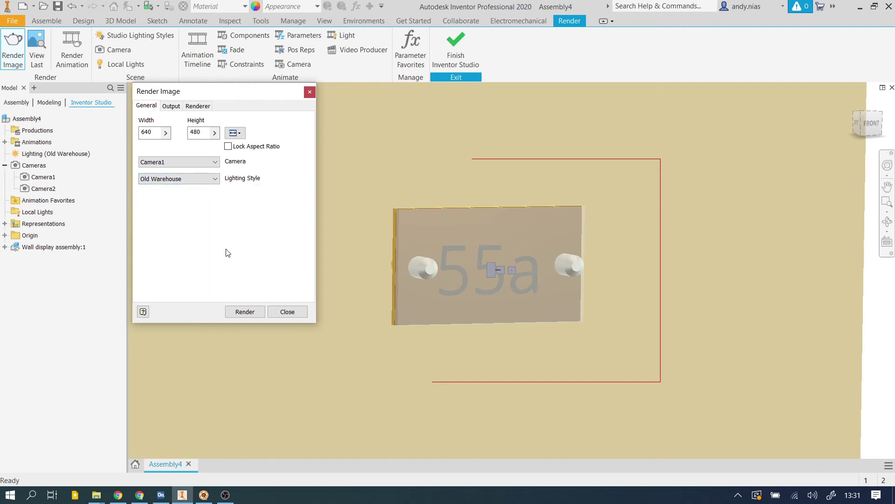
- Start a Draft render by iteration with 32 iterations, and close the output and render settings after previewing the plate
click(172, 106)
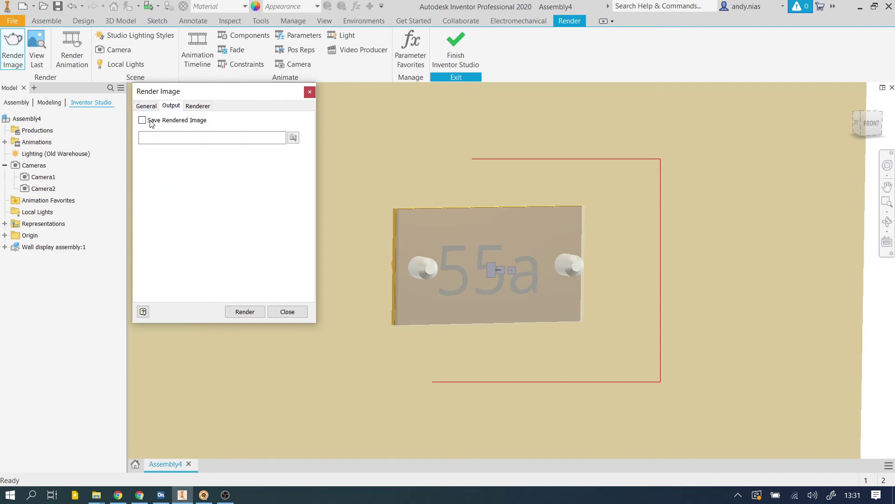
click(198, 106)
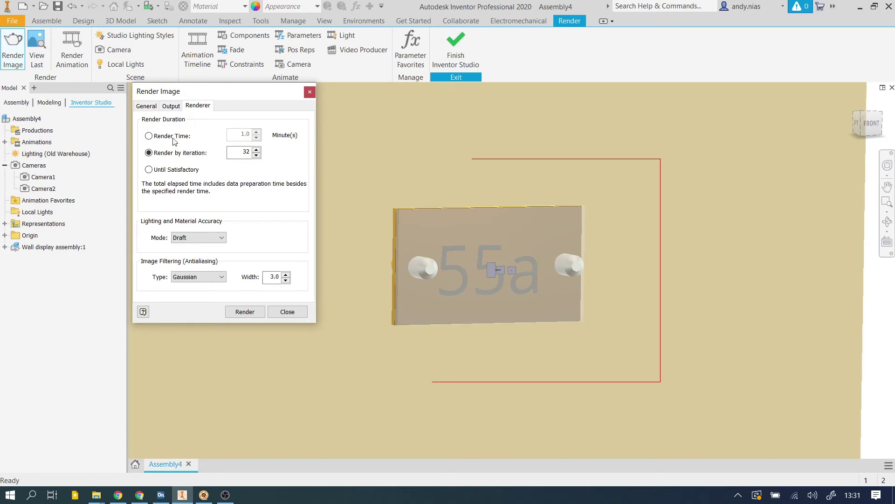
mouse_move(201, 238)
click(235, 153)
click(248, 316)
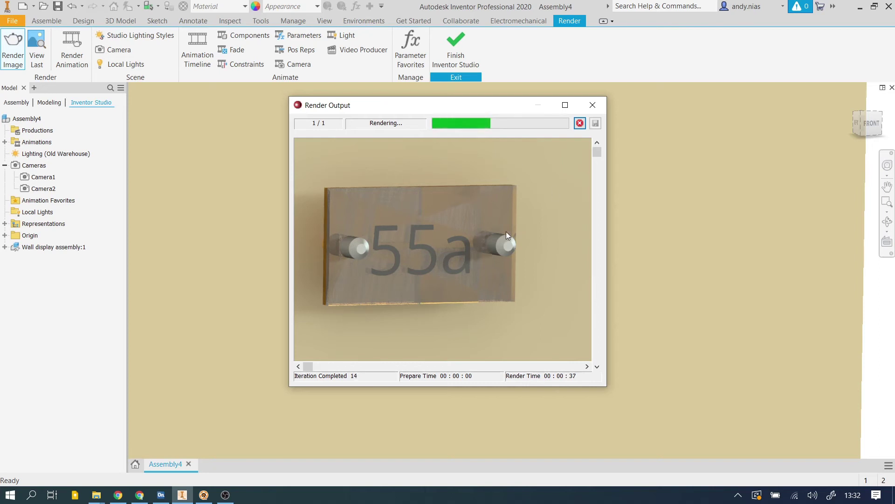
click(593, 105)
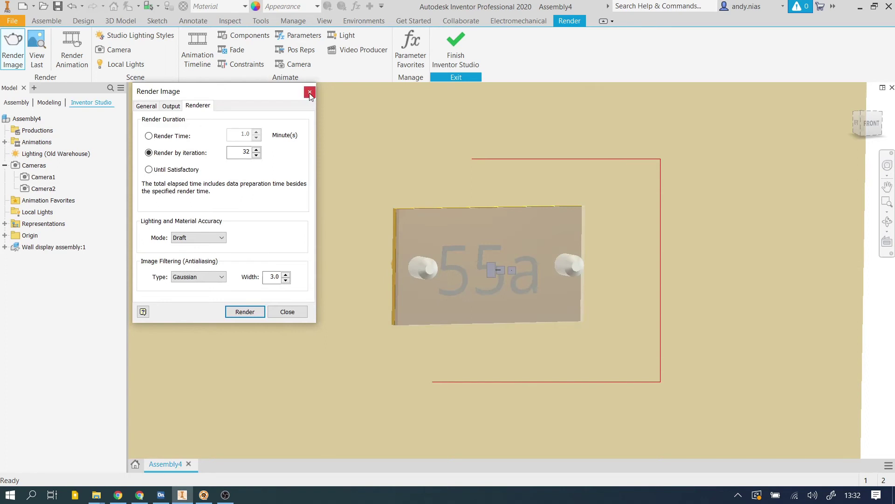
click(288, 311)
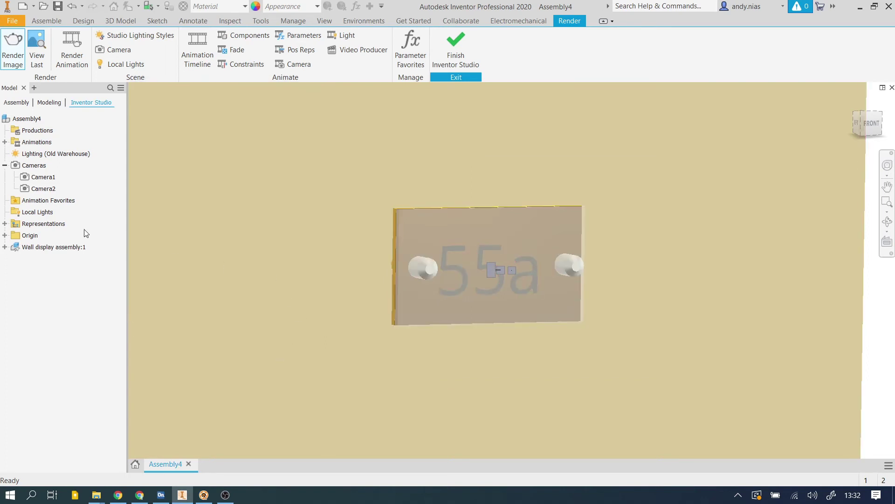
- Edit Camera1 and widen its frame around the 55a plate to a zoom of 2.57 deg
click(52, 178)
double_click(53, 178)
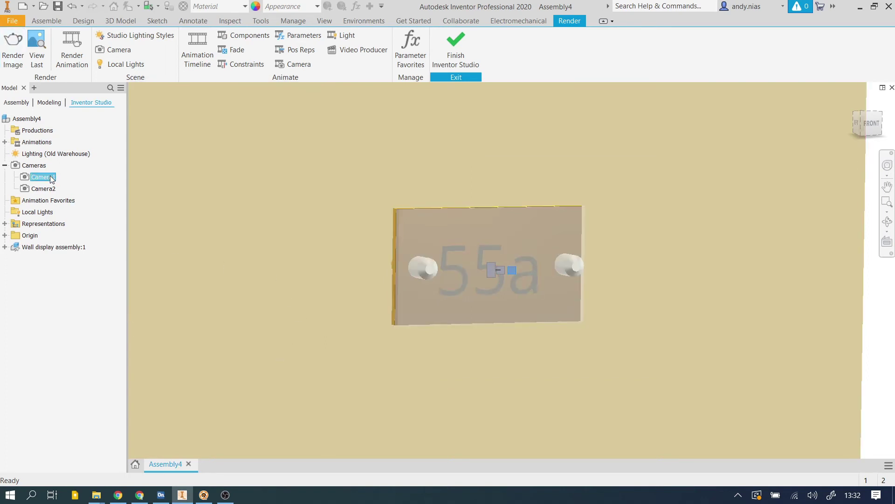
drag(363, 254, 297, 132)
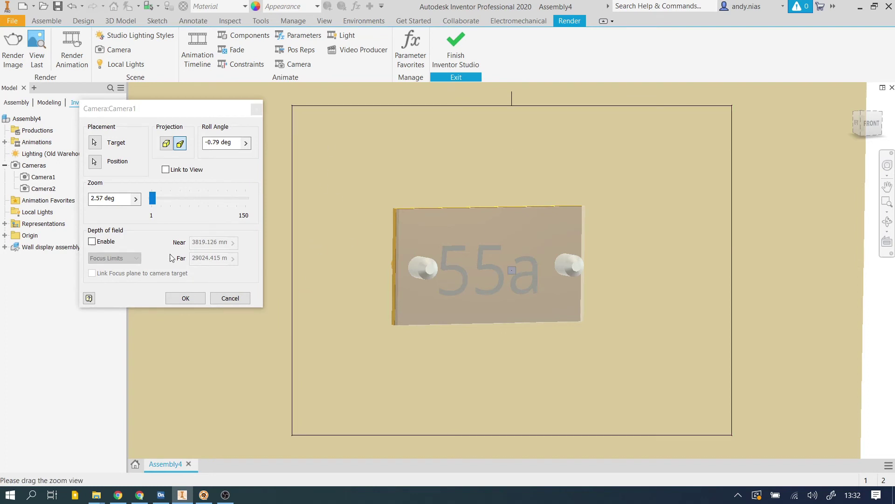
click(185, 299)
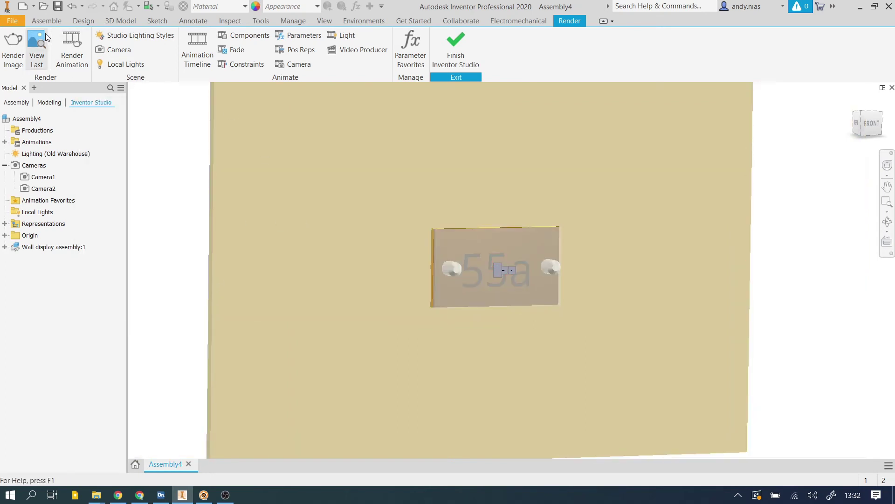
- Set the Stuttgart Courtyard style's shadow density to 68 and ambient shadows to 60, and save the style
click(121, 37)
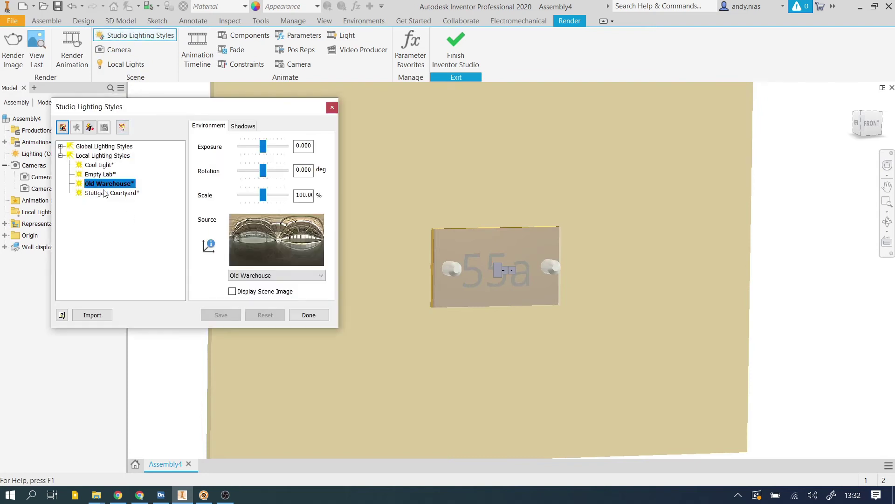
click(110, 194)
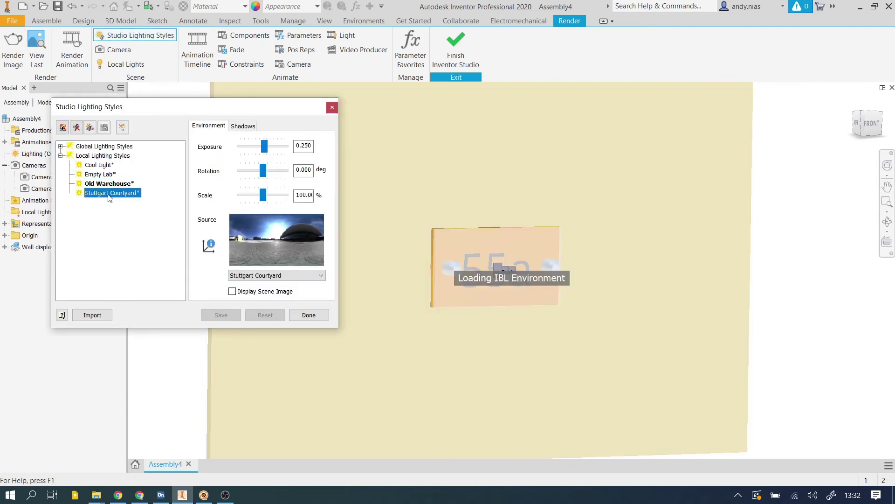
click(249, 127)
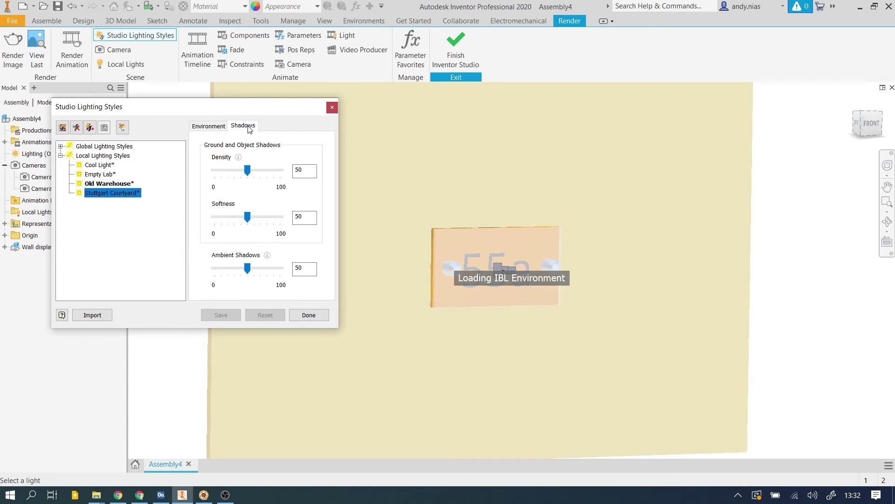
drag(246, 271, 254, 271)
drag(248, 171, 259, 171)
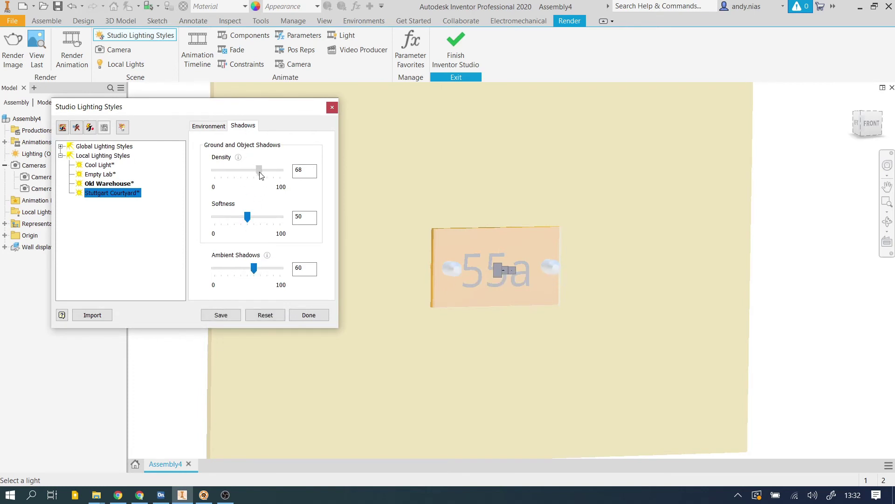
click(221, 315)
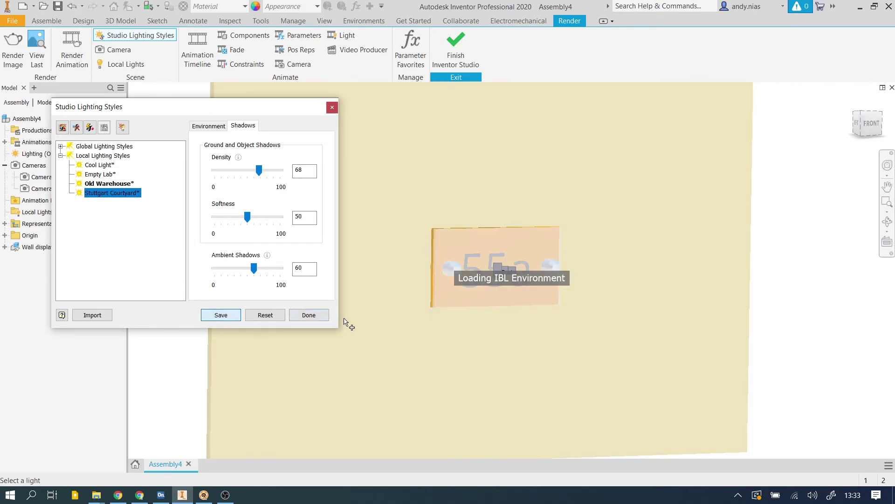
click(315, 317)
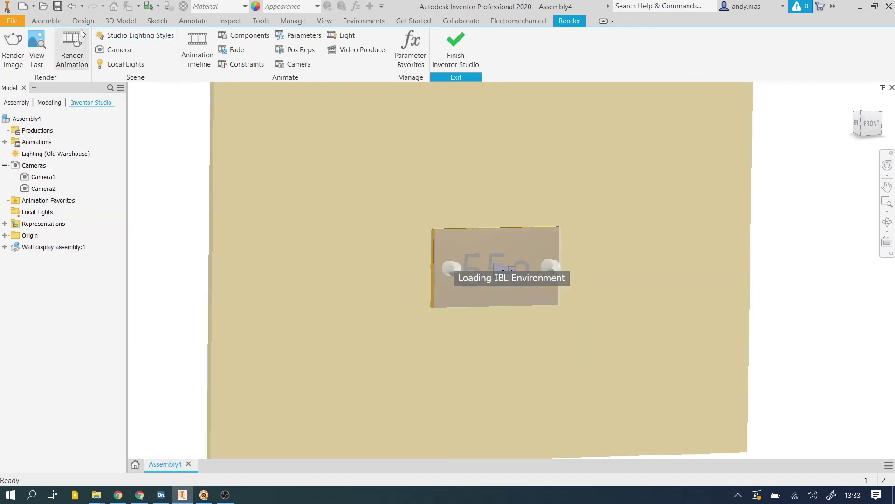
- Render the Camera1 view with the Stuttgart Courtyard lighting style, and return to the general render settings after previewing the output
click(13, 55)
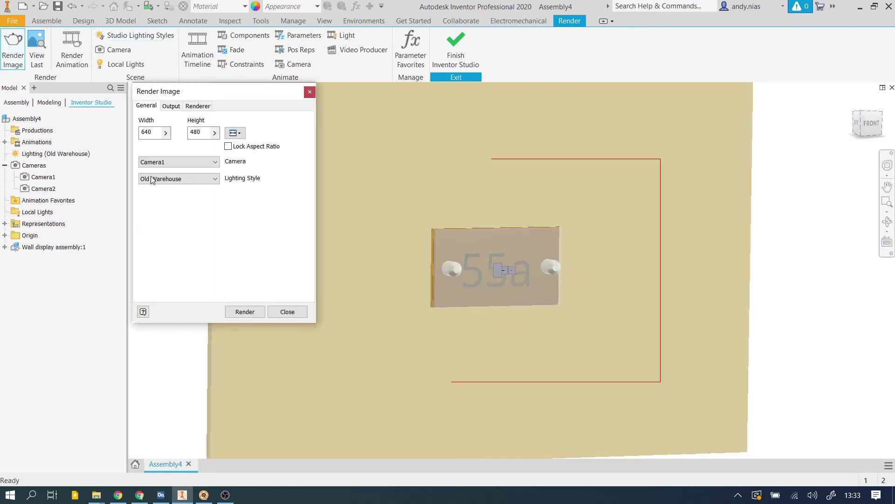
click(169, 179)
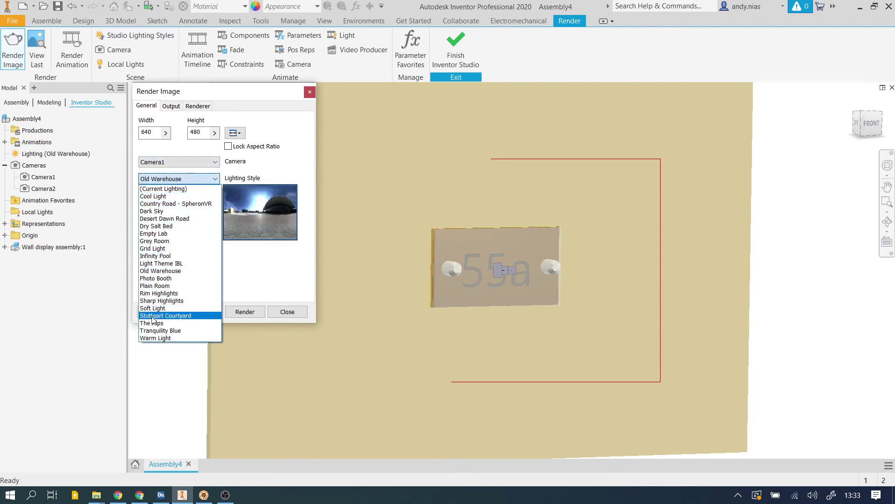
click(152, 317)
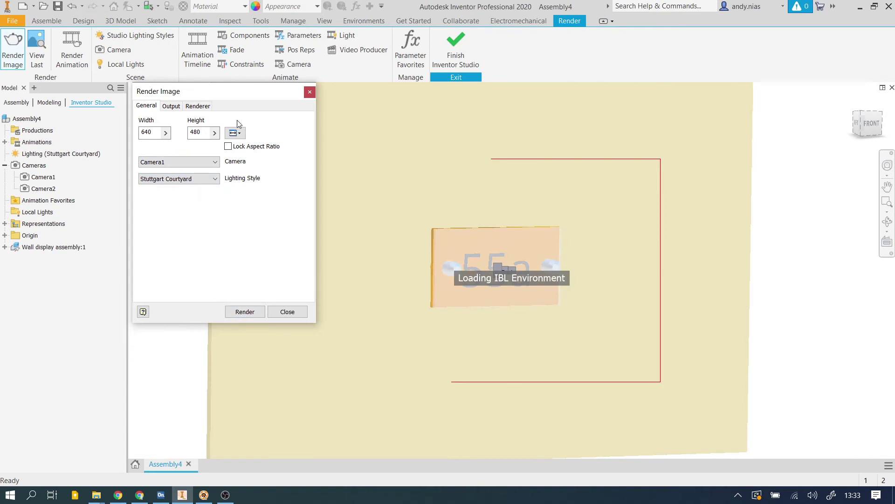
click(170, 106)
click(198, 107)
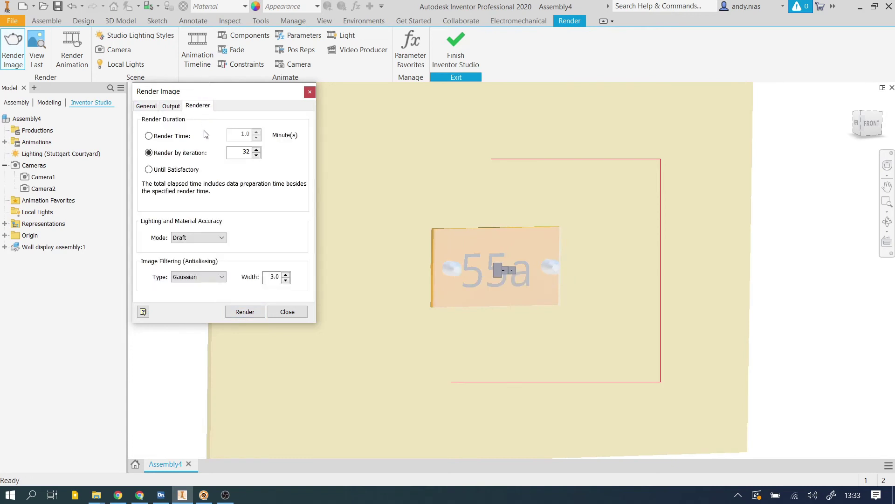
click(242, 312)
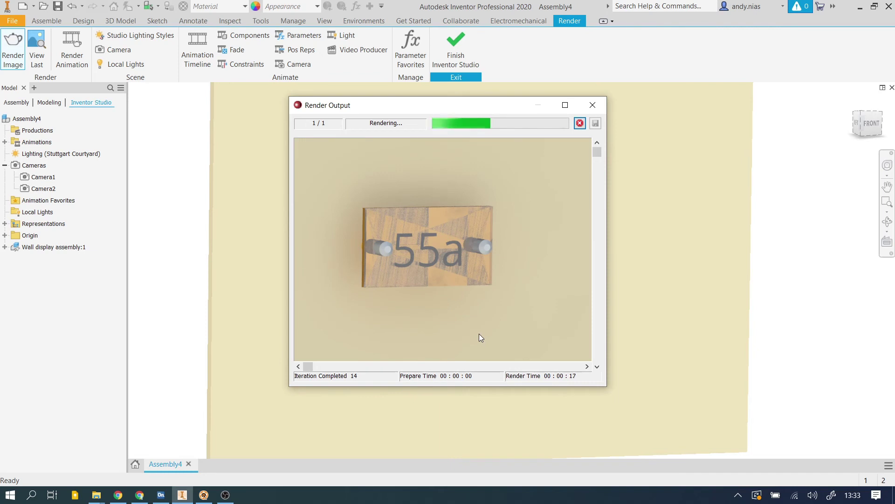
click(592, 105)
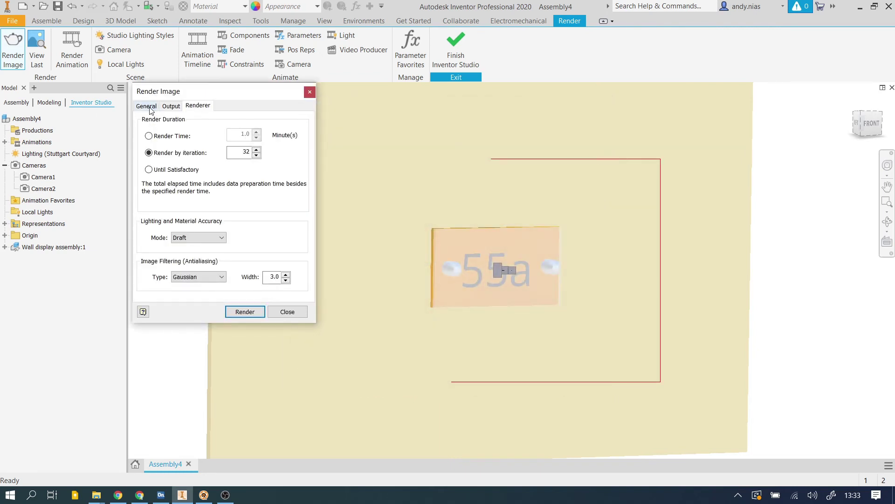
click(151, 107)
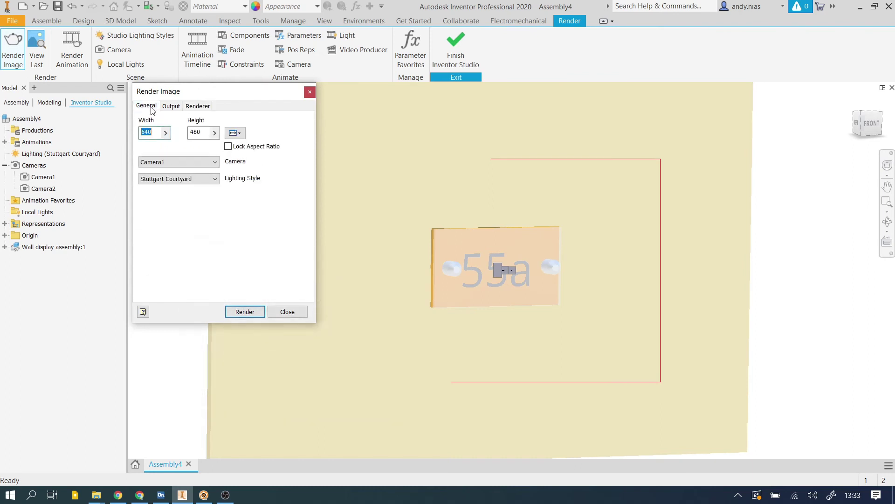
- Set the render image size to 1600 x 1200 and check the options for saving the rendered output
click(235, 133)
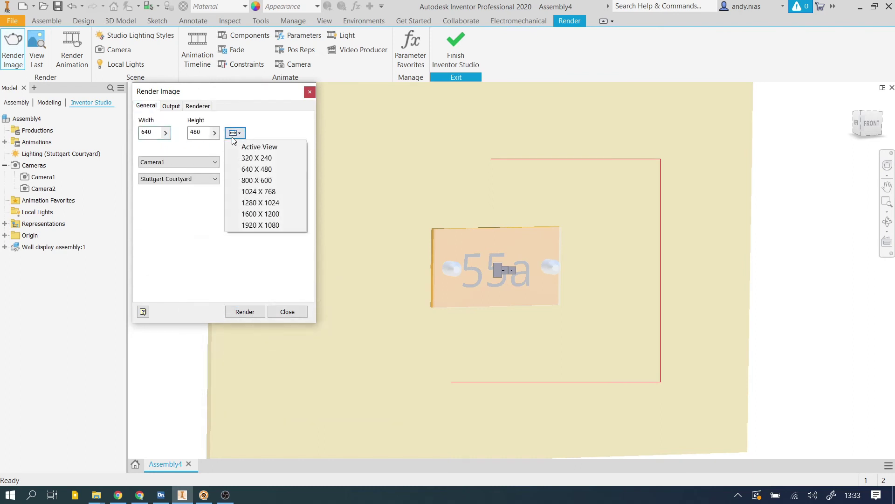
click(272, 215)
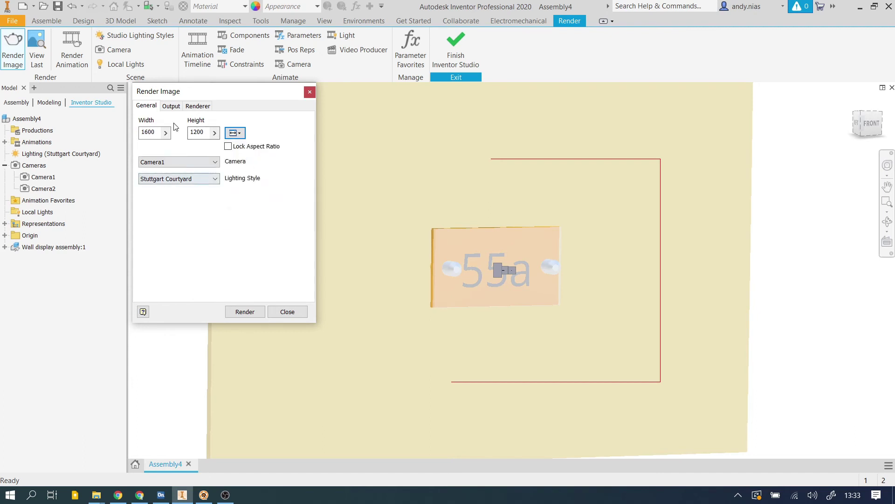
click(172, 107)
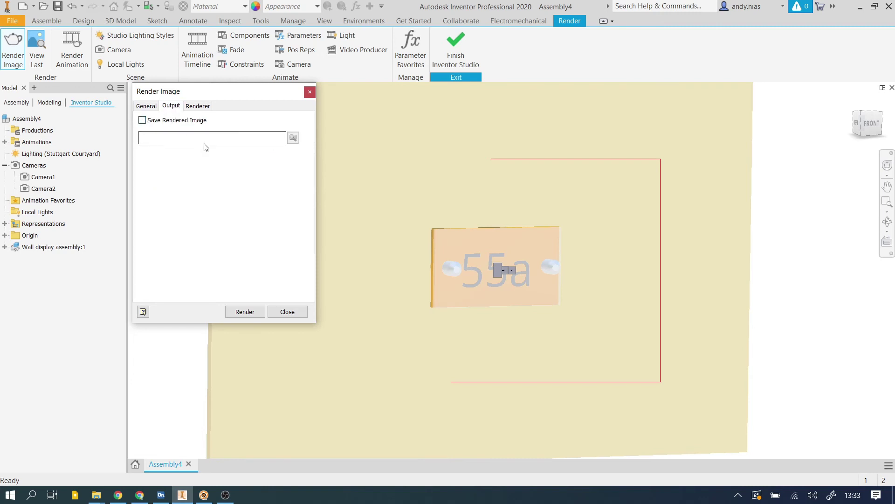
- Set the renderer's lighting and material accuracy to High and its render duration to Until Satisfactory
click(205, 108)
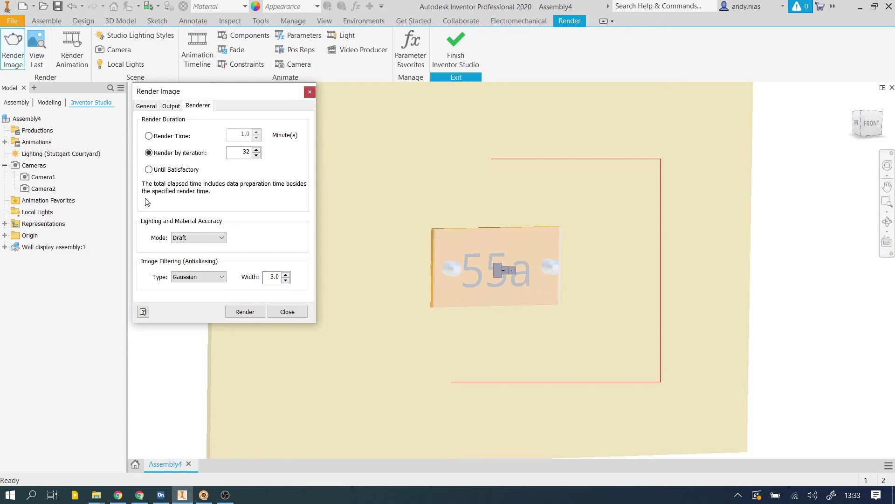
click(174, 238)
click(188, 263)
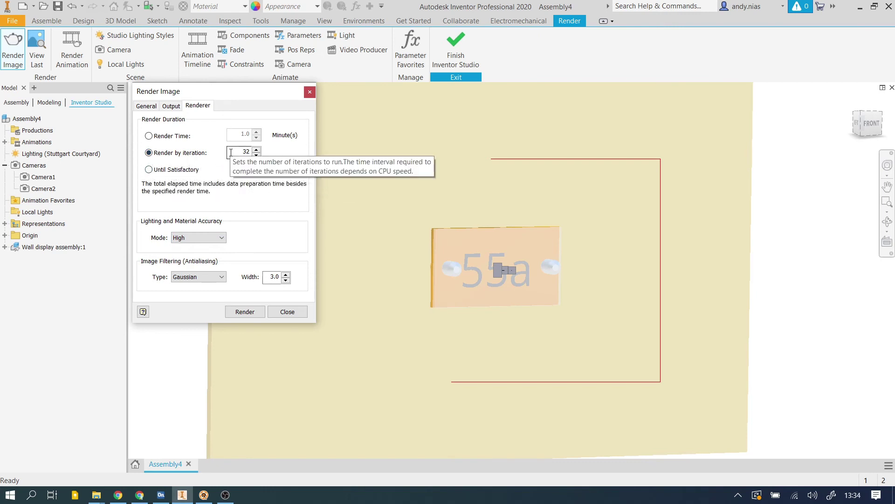
click(149, 170)
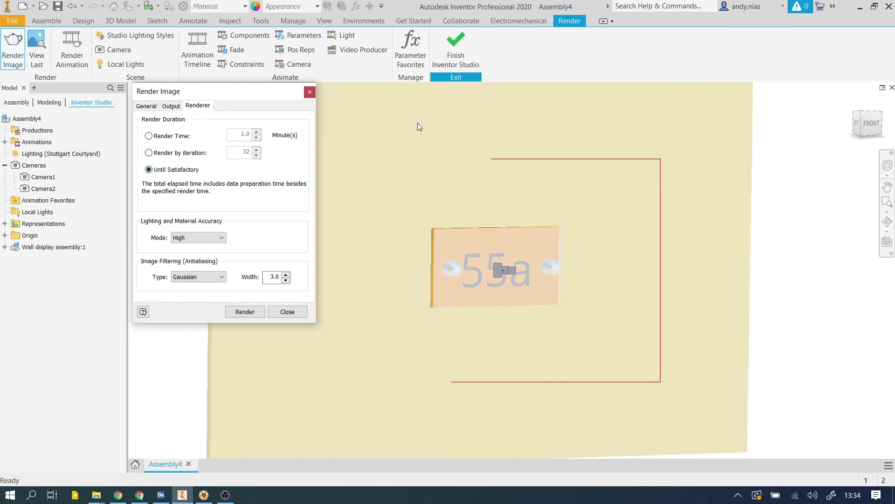
- Render the 55a plate, briefly pause and resume the rendering, and pause it again once the image has refined enough
click(243, 311)
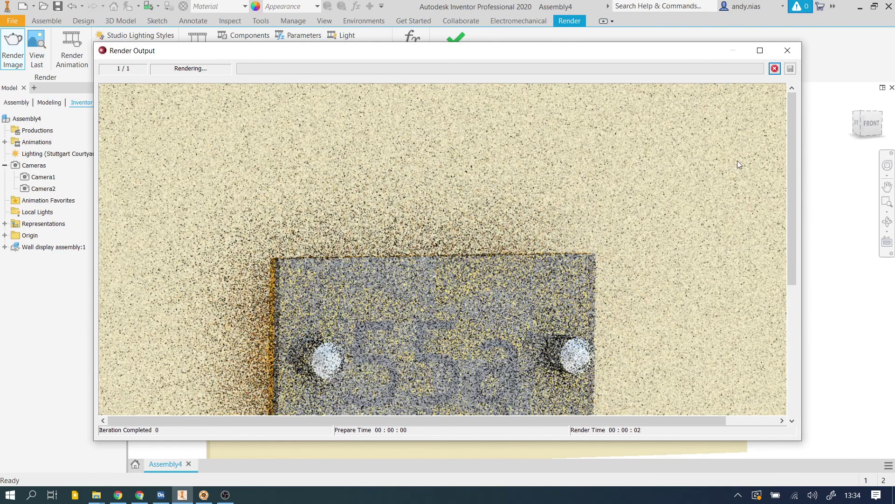
drag(793, 125, 802, 189)
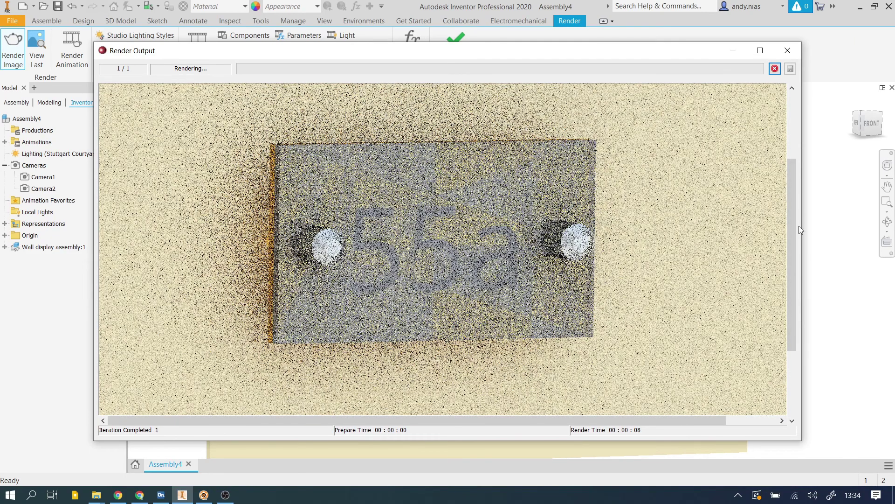
click(774, 70)
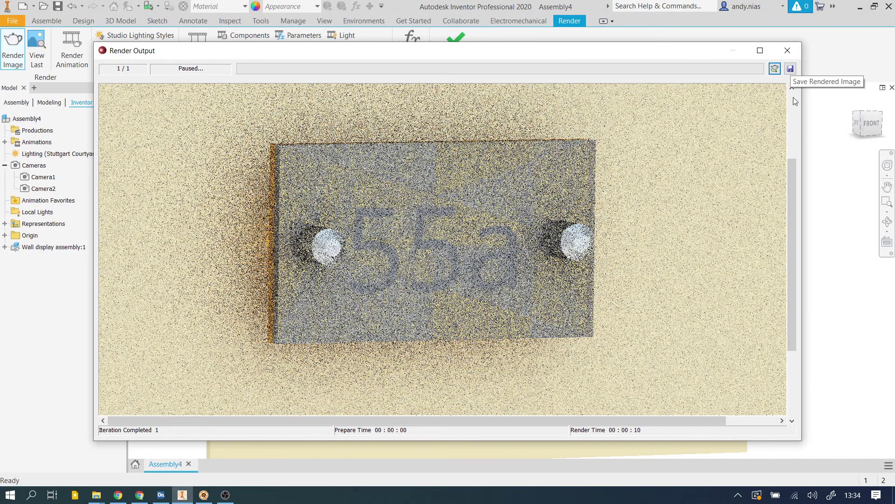
click(775, 70)
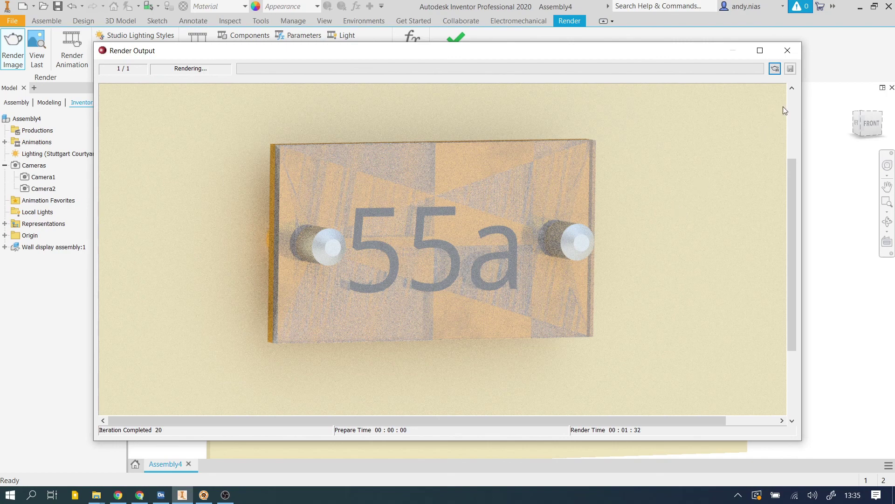
click(775, 69)
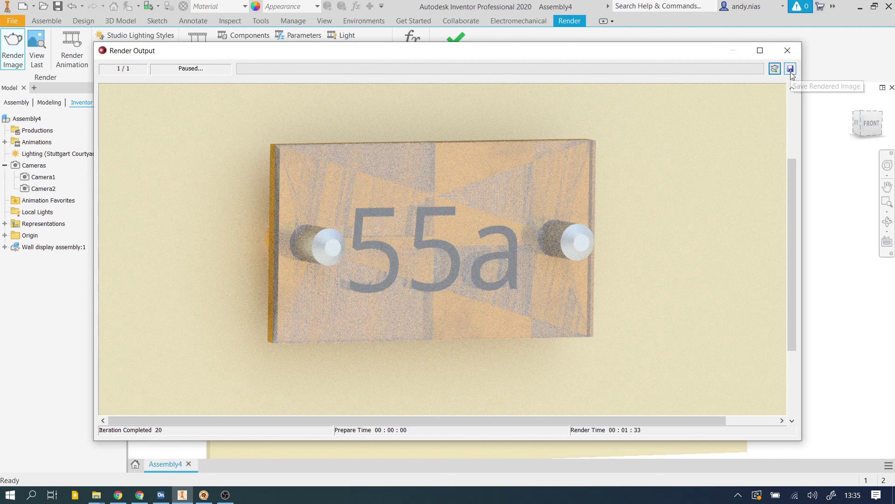